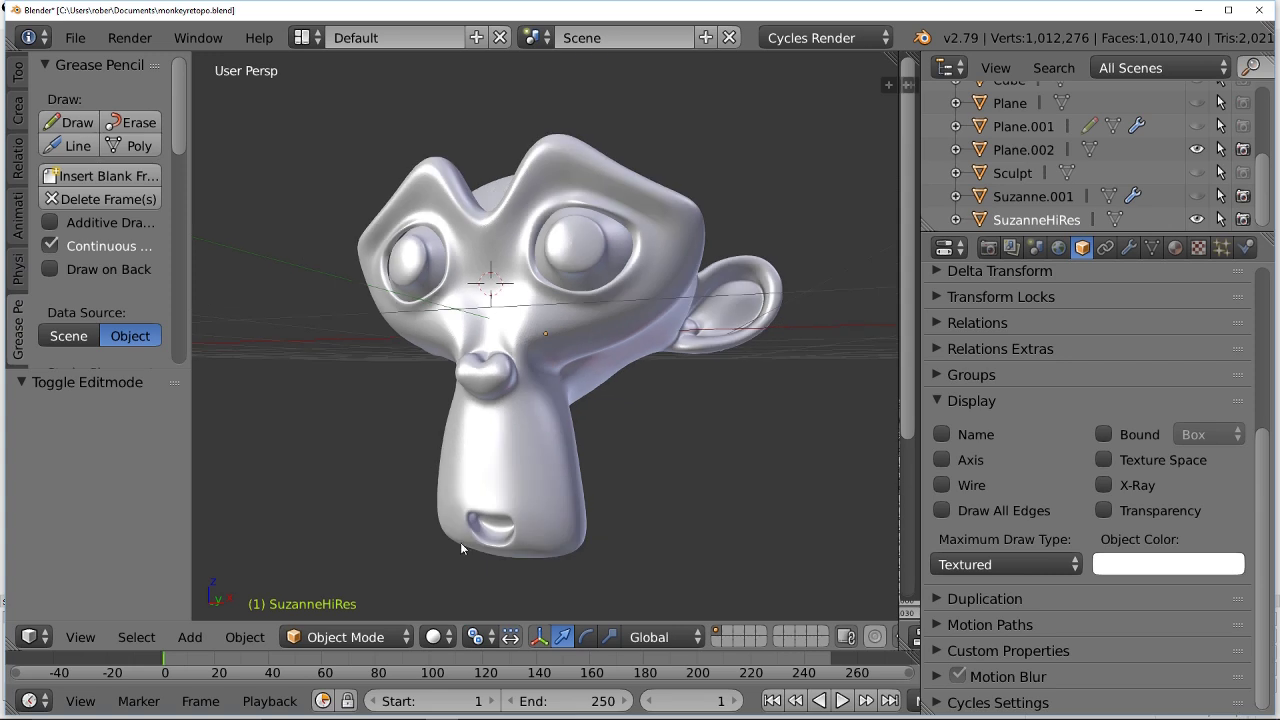
Put the SuzanneHiRes sculpt into Edit Mode, frame it, then return it to Object Mode
{"action": "left_click", "coordinate": [1094, 220]}
{"action": "left_click", "coordinate": [403, 646]}
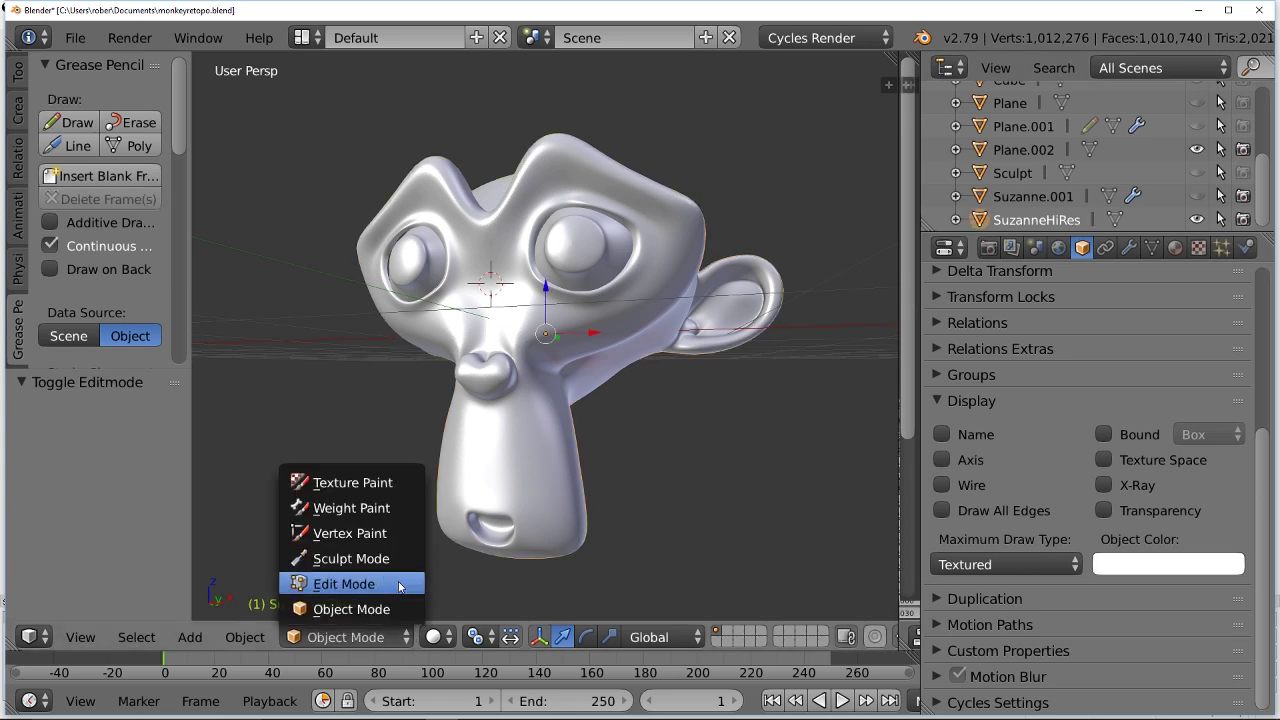
{"action": "left_click", "coordinate": [399, 589]}
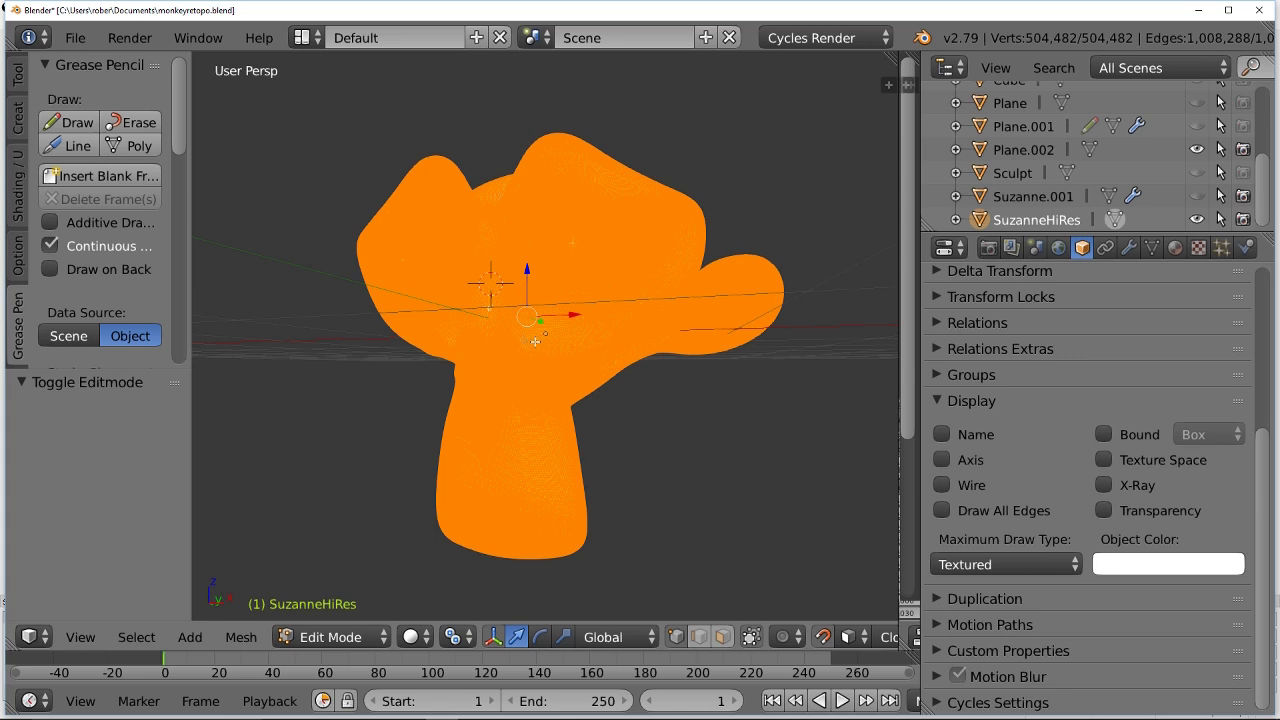
{"action": "scroll", "coordinate": [535, 342], "scroll_direction": "up", "scroll_amount": 6}
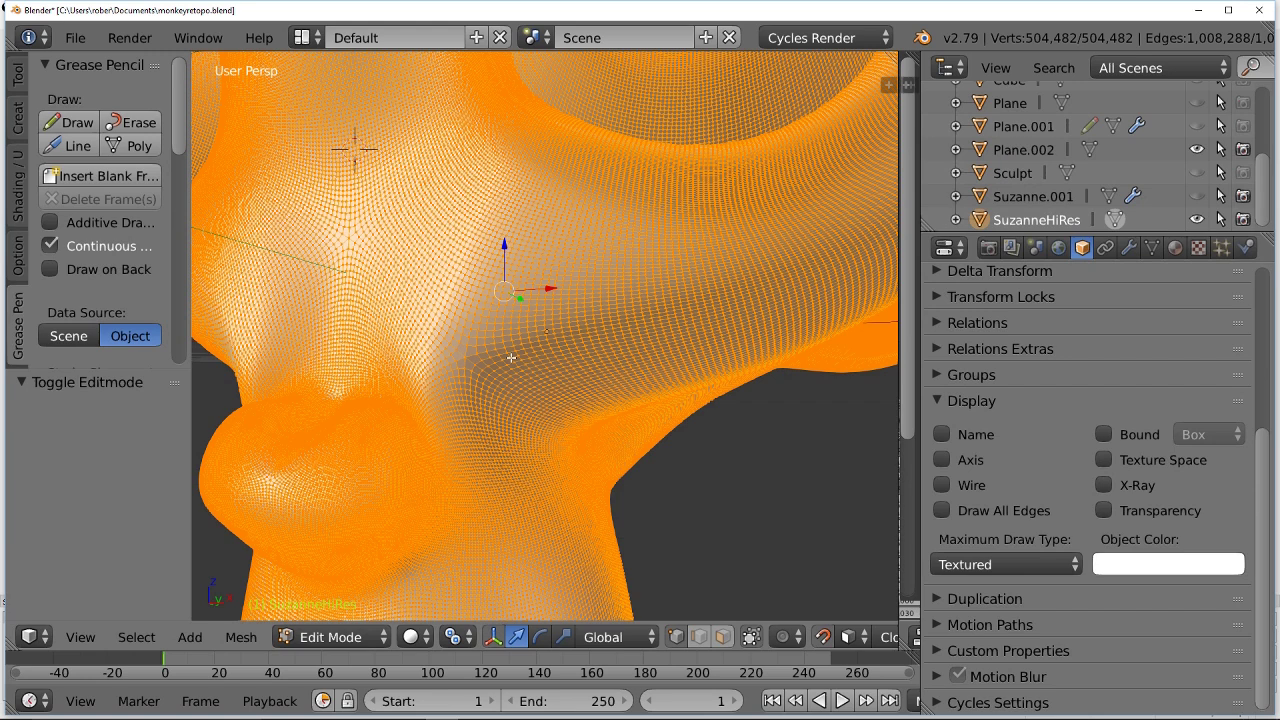
{"action": "key", "text": "KP_Decimal"}
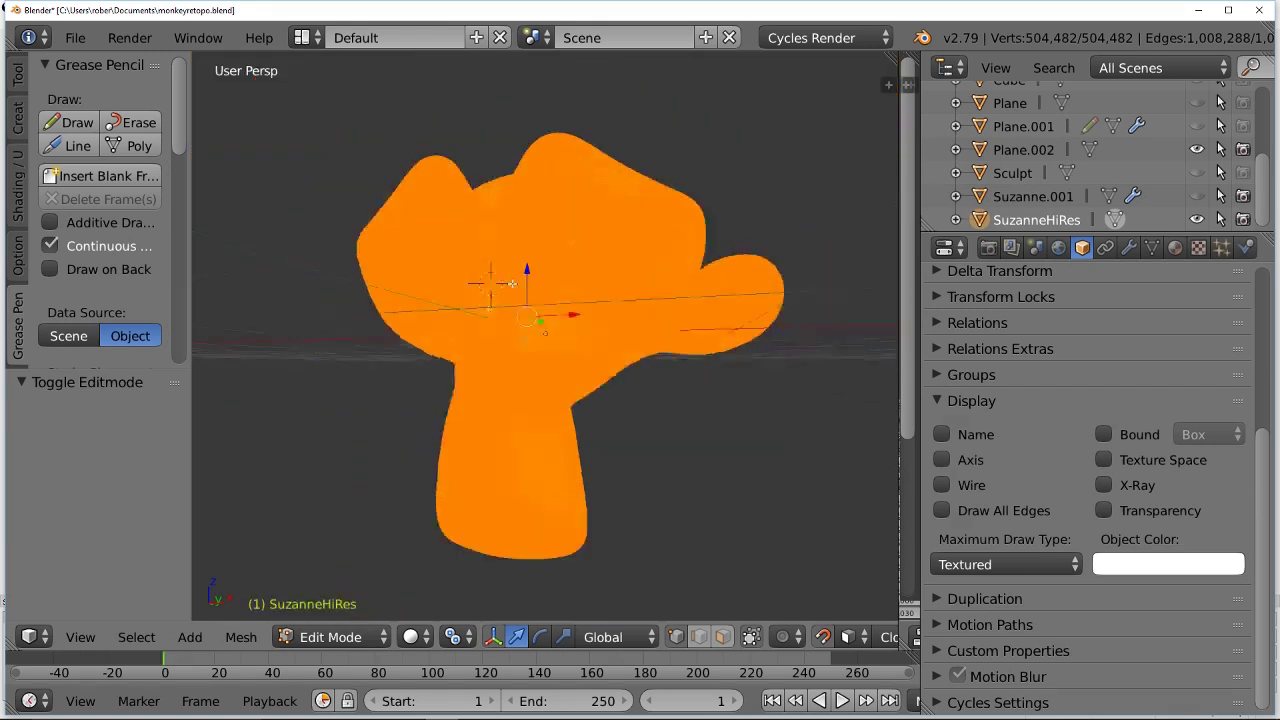
{"action": "left_click", "coordinate": [380, 637]}
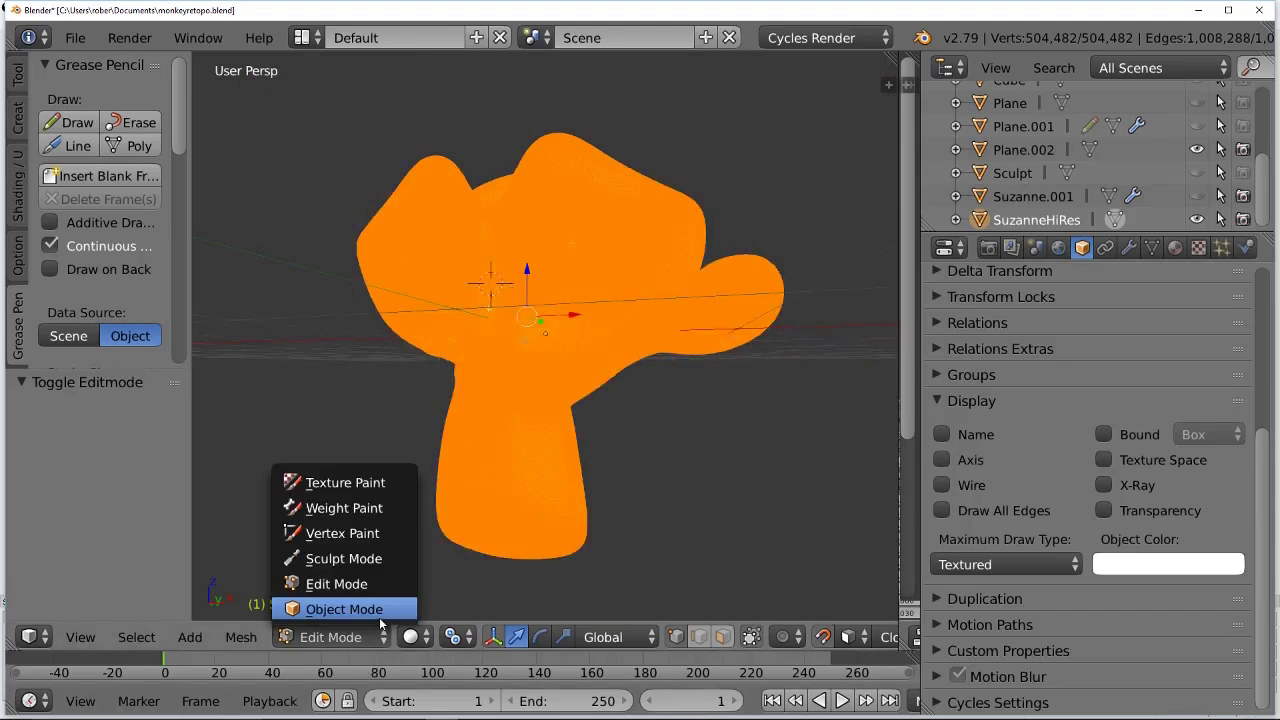
{"action": "left_click", "coordinate": [344, 609]}
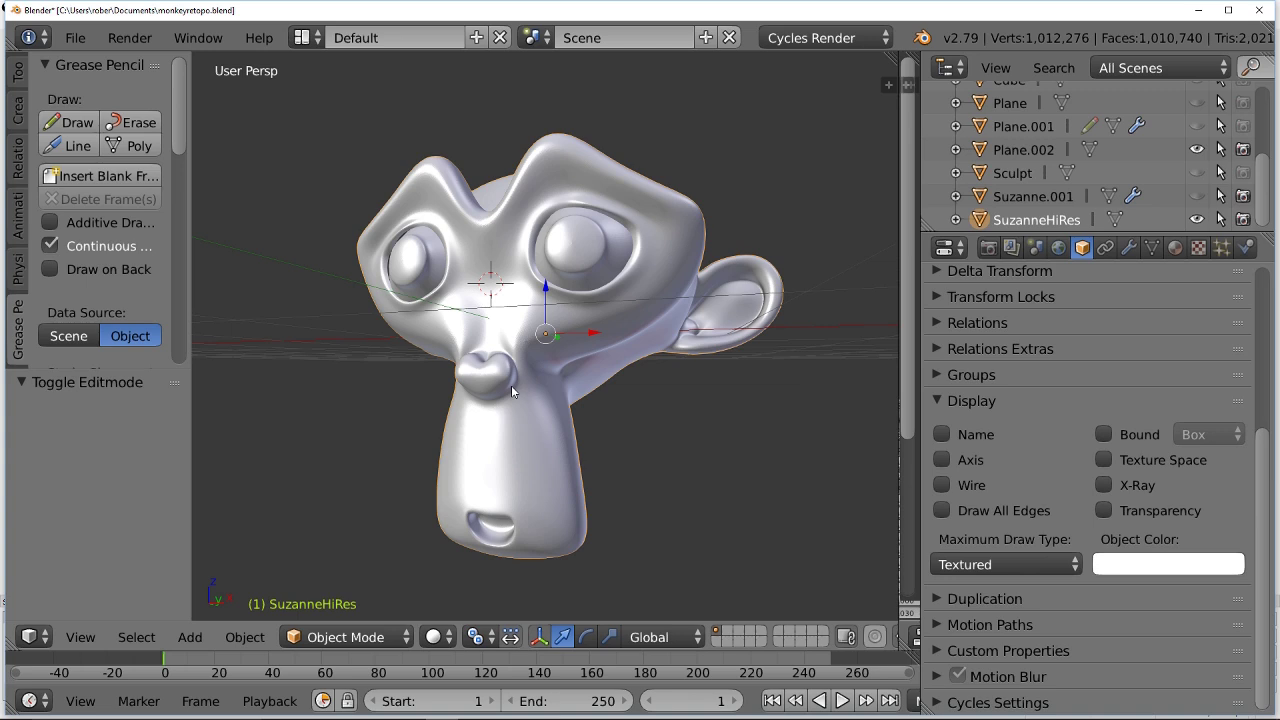
Hide SuzanneHiRes and make the lower-res Suzanne.001 mesh visible
{"action": "left_click", "coordinate": [1197, 219]}
{"action": "left_click", "coordinate": [1197, 196]}
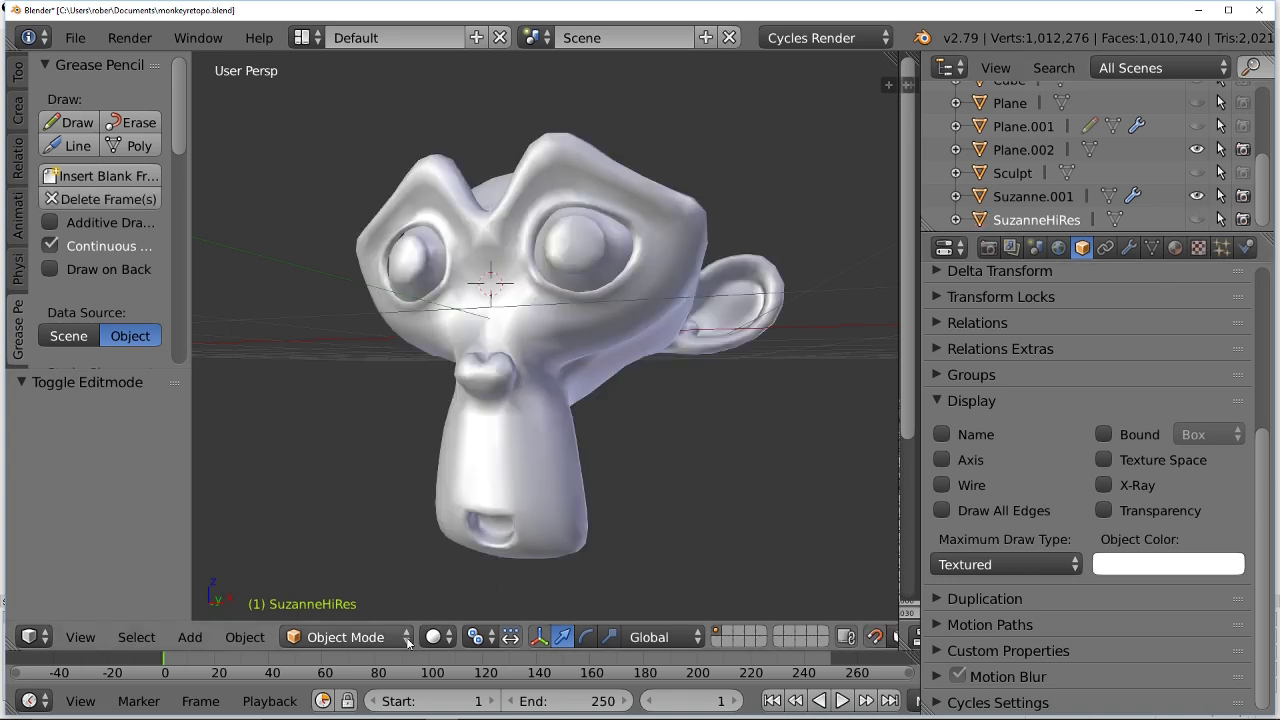
{"action": "left_click", "coordinate": [443, 637]}
{"action": "left_click", "coordinate": [345, 637]}
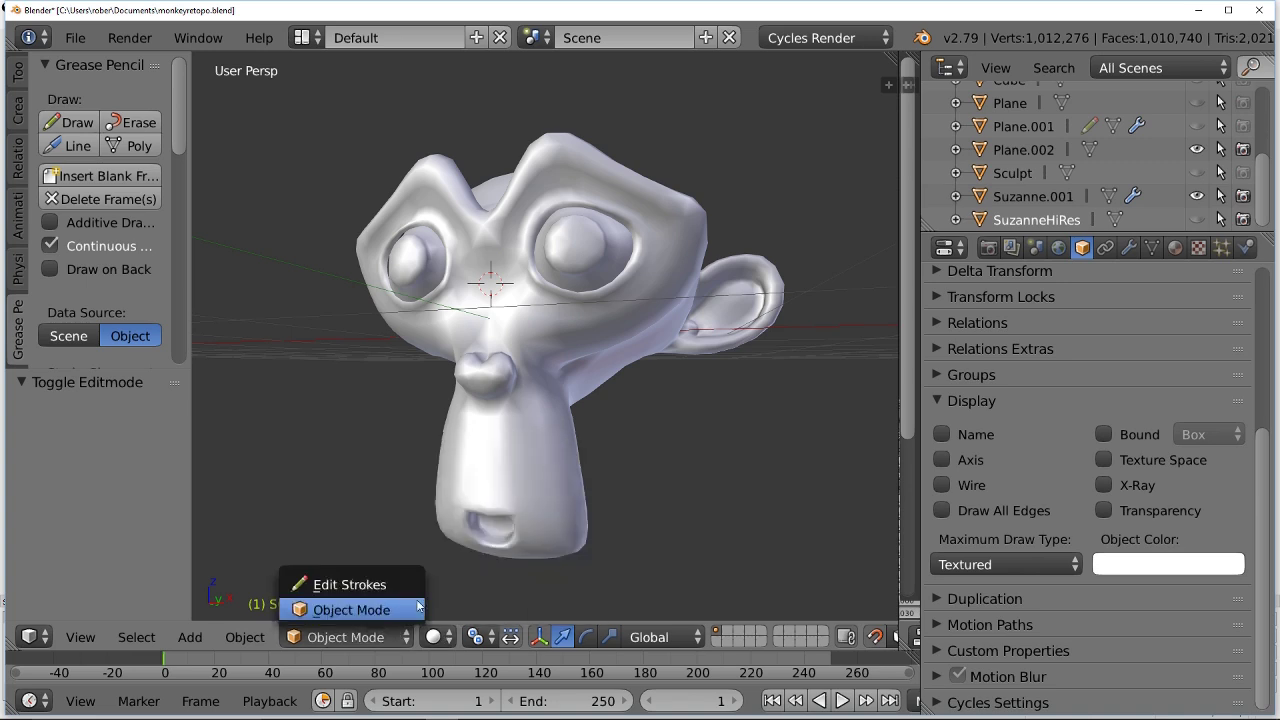
{"action": "left_click", "coordinate": [398, 609]}
Select Suzanne.001, switch it to Edit Mode, and orbit from a side view back to the front
{"action": "right_click", "coordinate": [531, 421]}
{"action": "left_click", "coordinate": [345, 637]}
{"action": "left_click", "coordinate": [372, 585]}
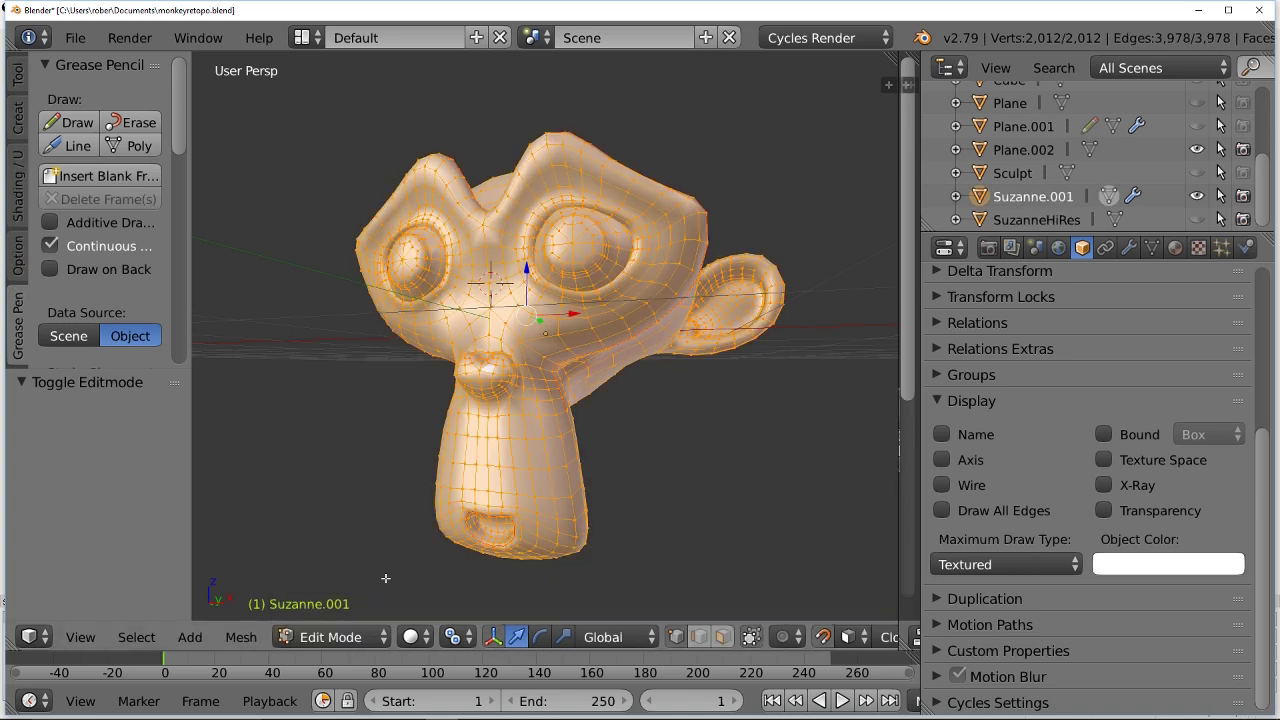
{"action": "middle_click_drag", "start_coordinate": [562, 427], "coordinate": [597, 397]}
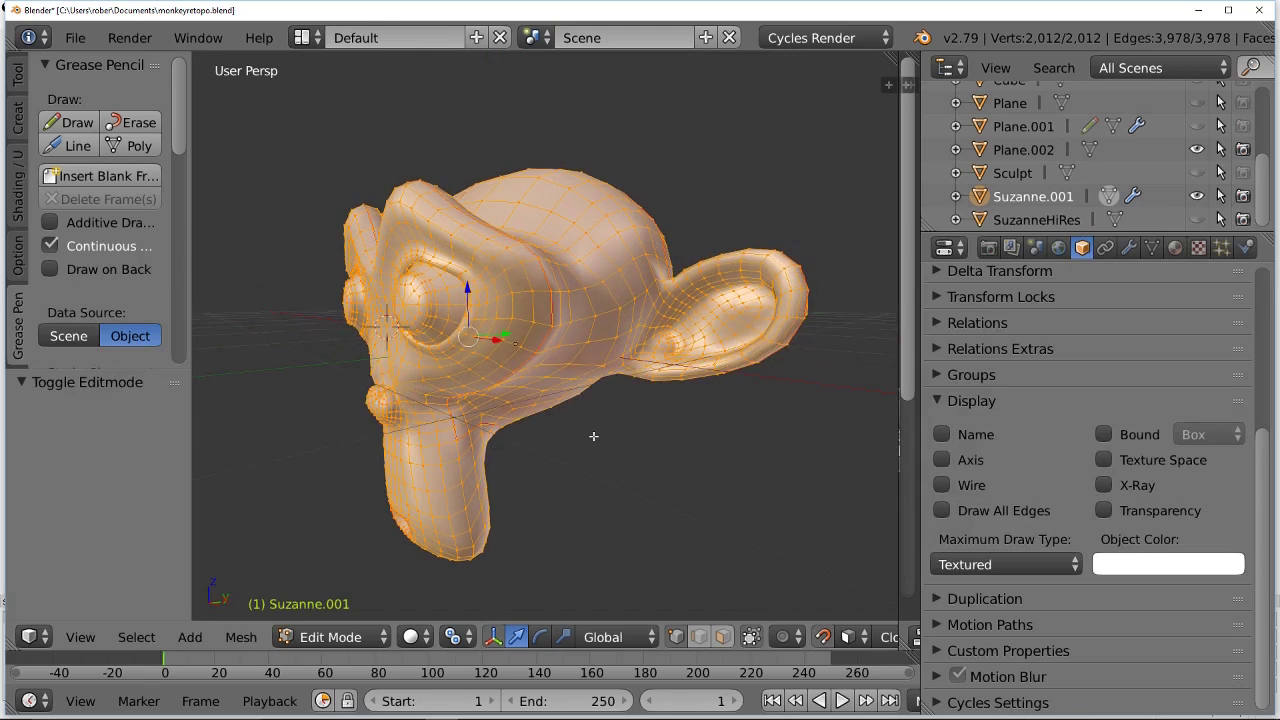
{"action": "middle_click_drag", "start_coordinate": [360, 520], "coordinate": [531, 493]}
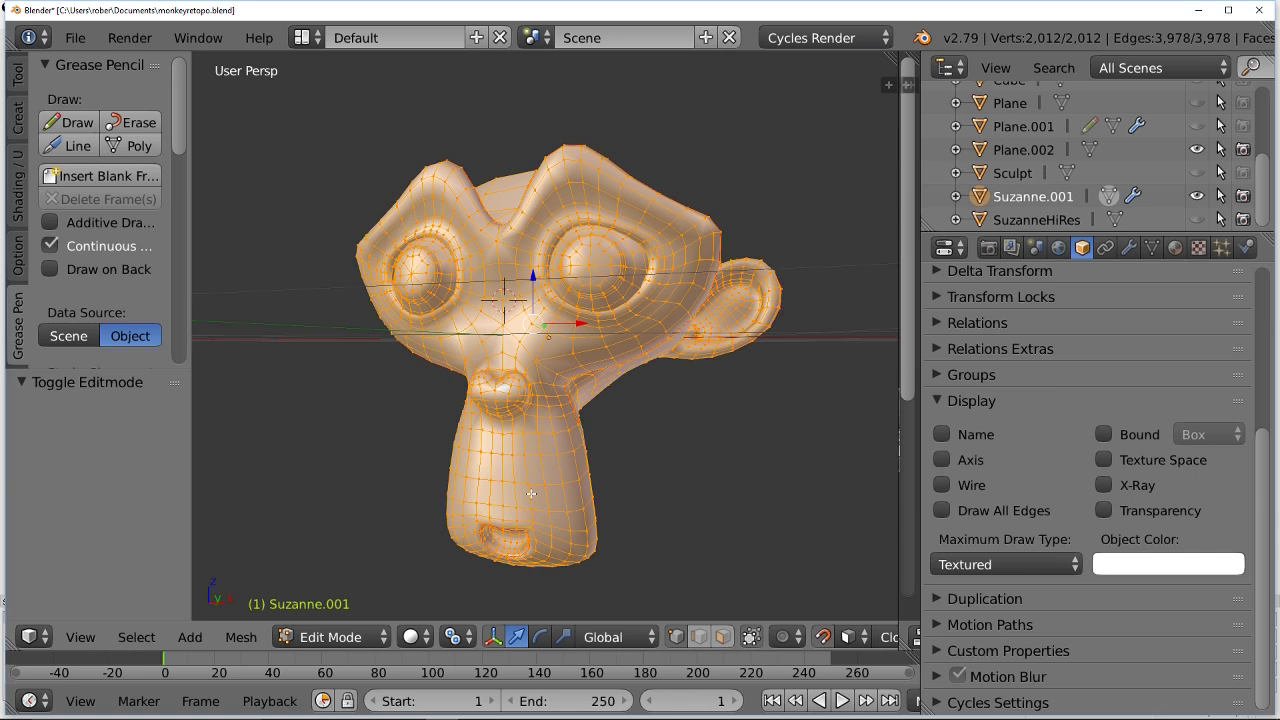
{"action": "key", "text": "alt+Tab"}
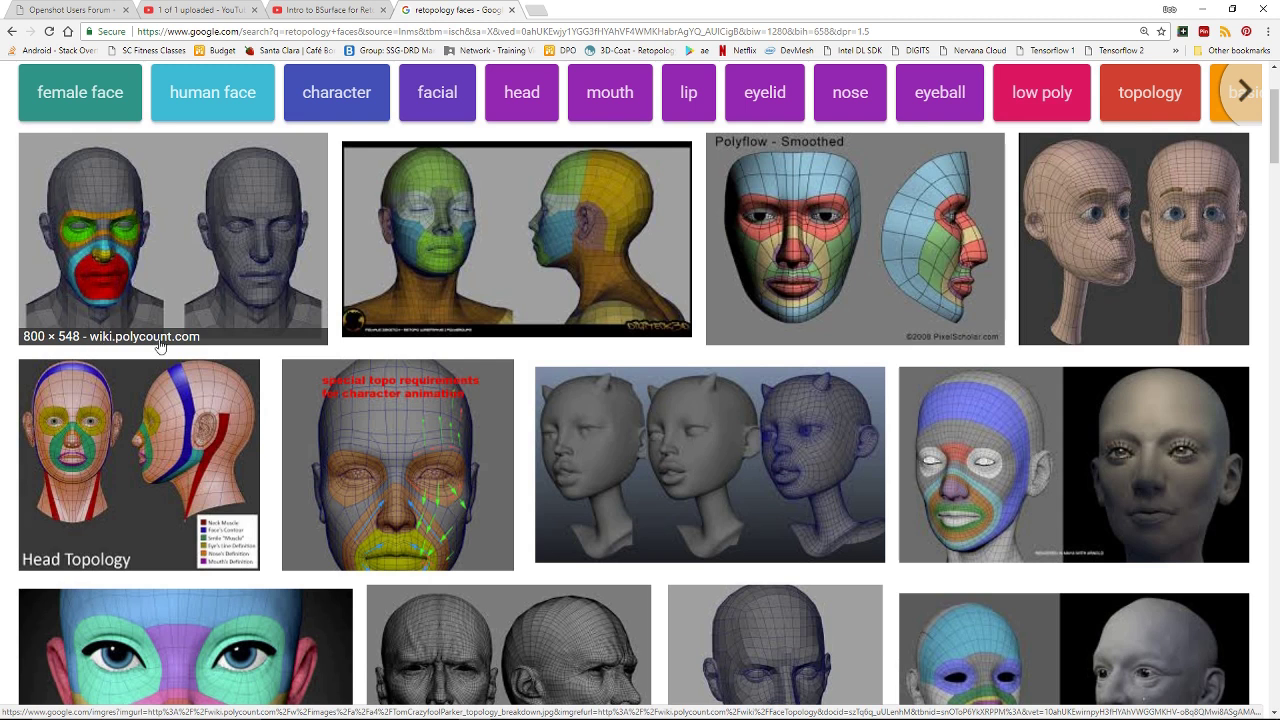
{"action": "scroll", "coordinate": [147, 323], "scroll_direction": "down", "scroll_amount": 2}
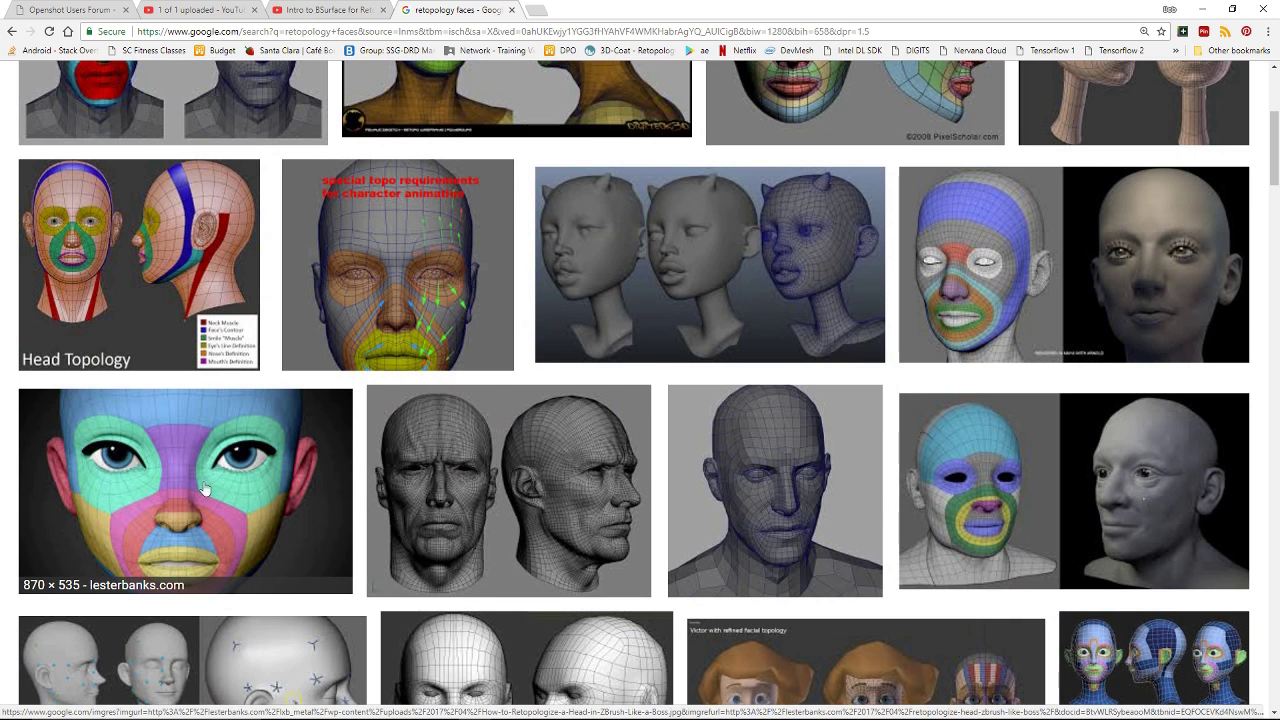
{"action": "scroll", "coordinate": [230, 432], "scroll_direction": "down", "scroll_amount": 1}
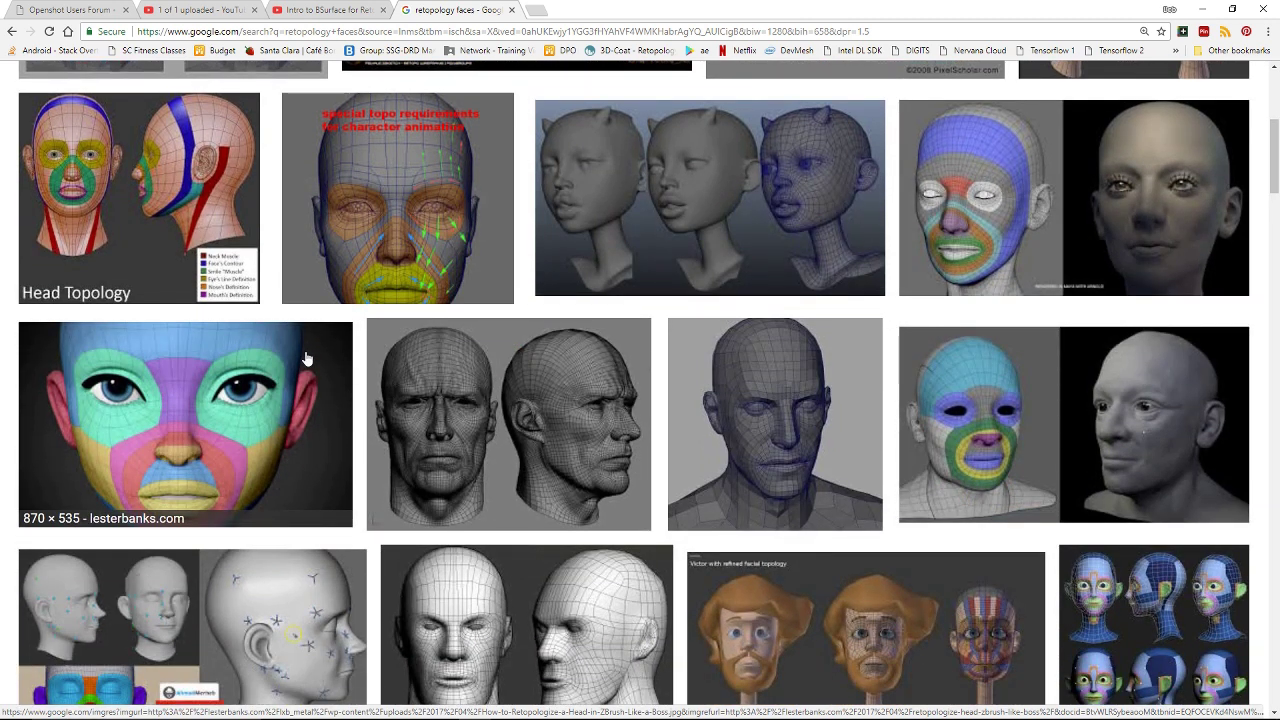
{"action": "scroll", "coordinate": [1000, 428], "scroll_direction": "down", "scroll_amount": 1}
{"action": "scroll", "coordinate": [995, 430], "scroll_direction": "up", "scroll_amount": 1}
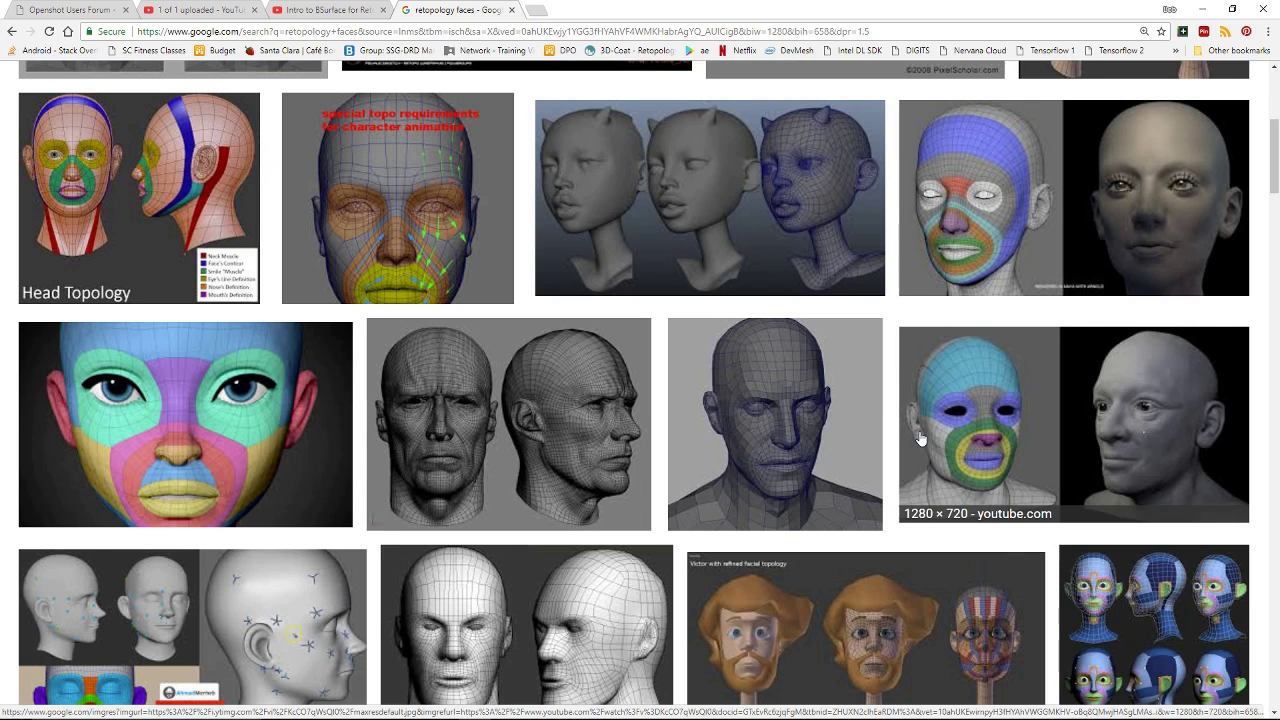
{"action": "key", "text": "alt+Tab"}
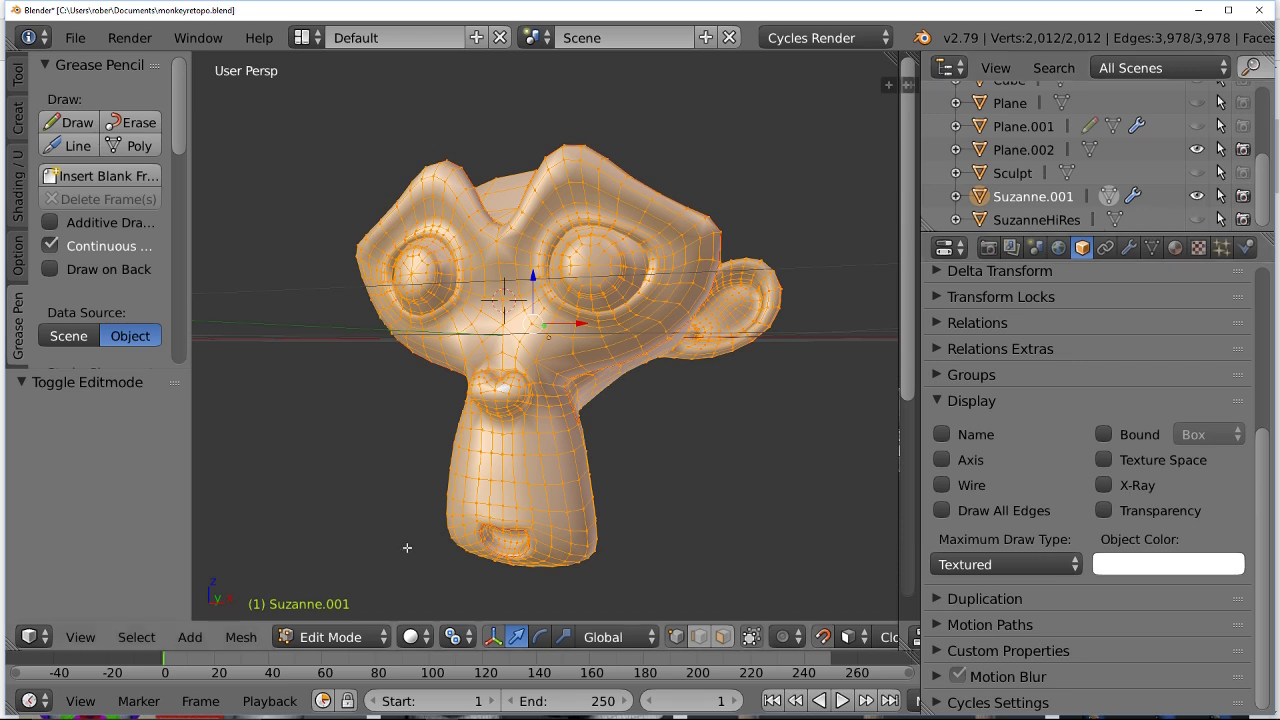
Return Suzanne.001 to Object Mode, select SuzanneHiRes, orbit to its right side, and open the File menu
{"action": "left_click", "coordinate": [335, 637]}
{"action": "left_click", "coordinate": [345, 607]}
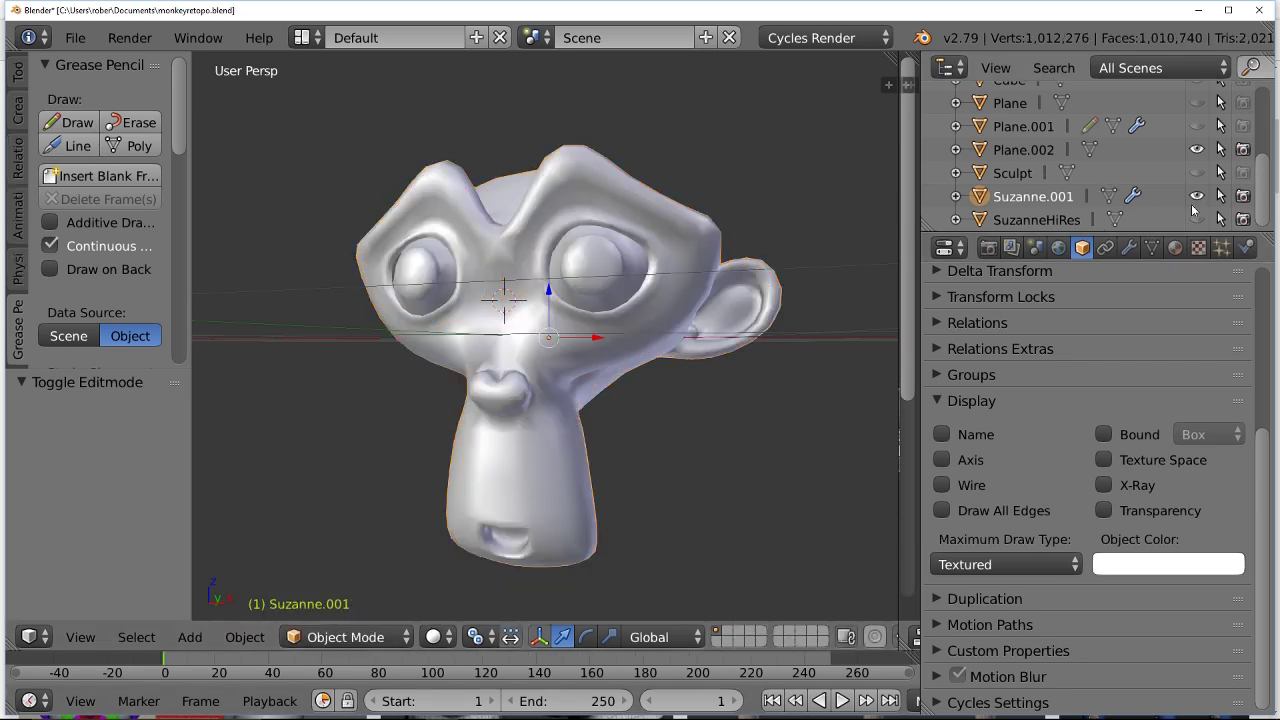
{"action": "left_click", "coordinate": [1100, 220]}
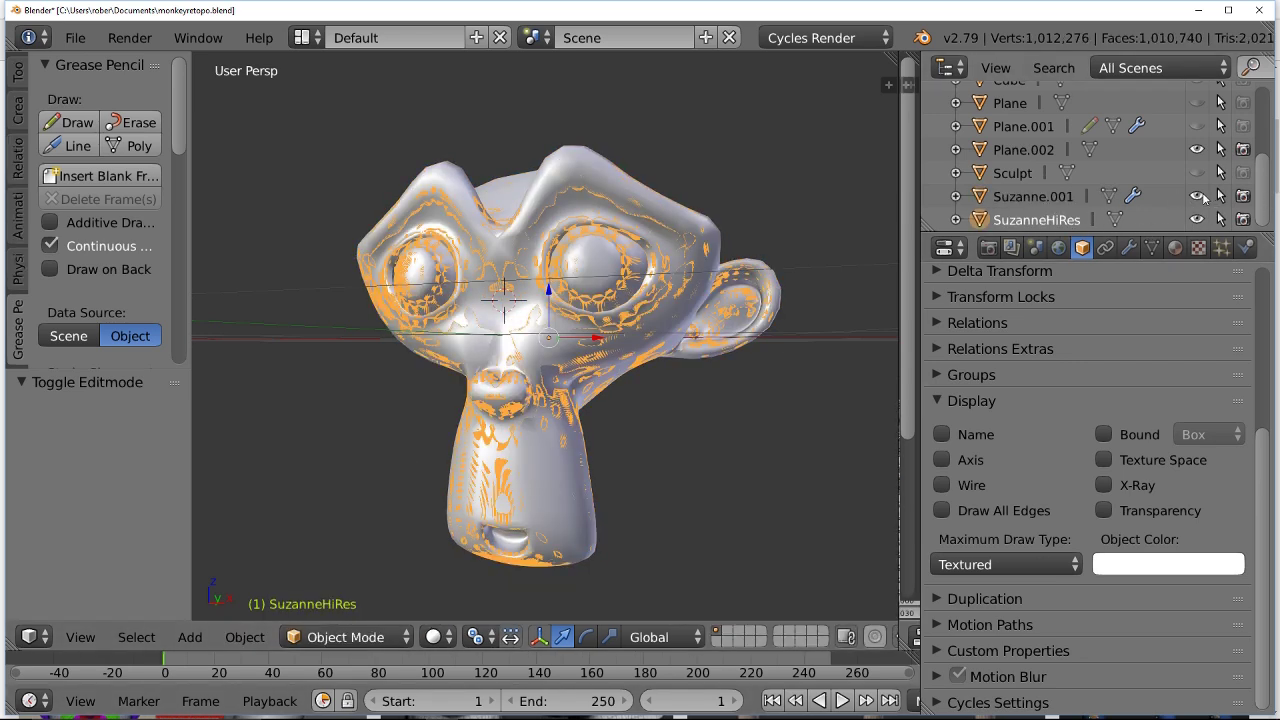
{"action": "middle_click_drag", "start_coordinate": [537, 441], "coordinate": [573, 427]}
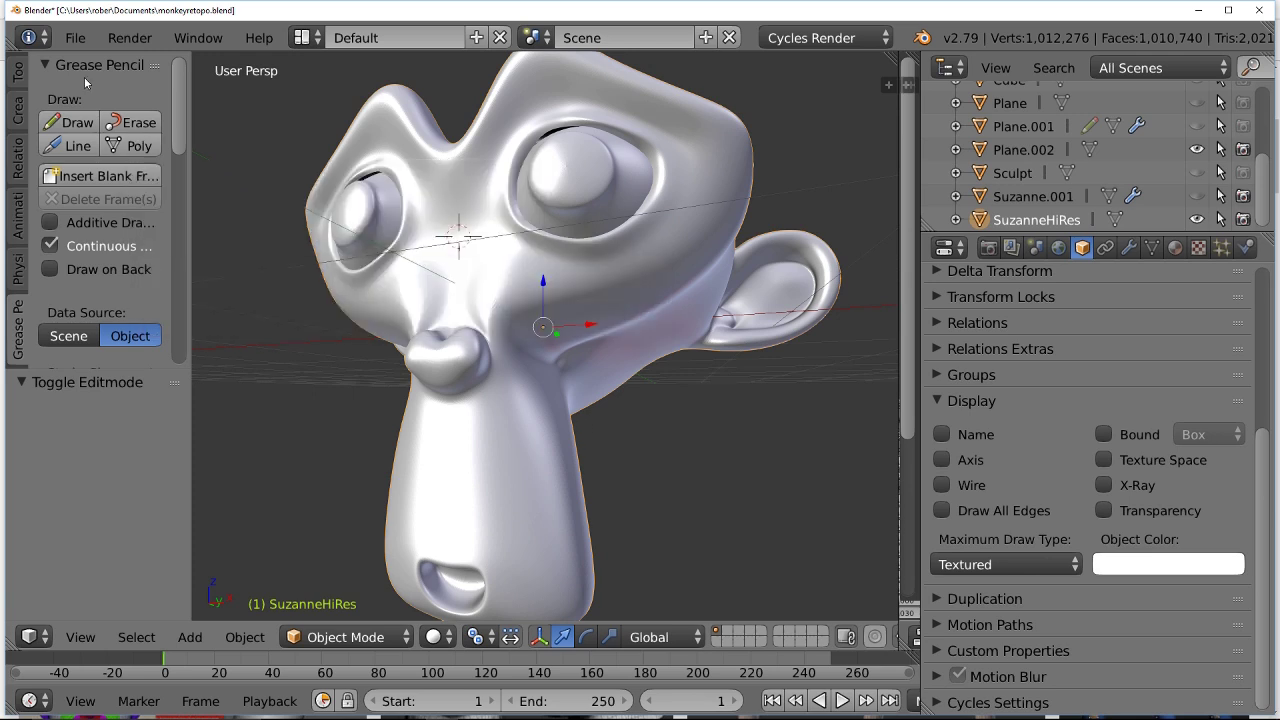
{"action": "left_click", "coordinate": [76, 42]}
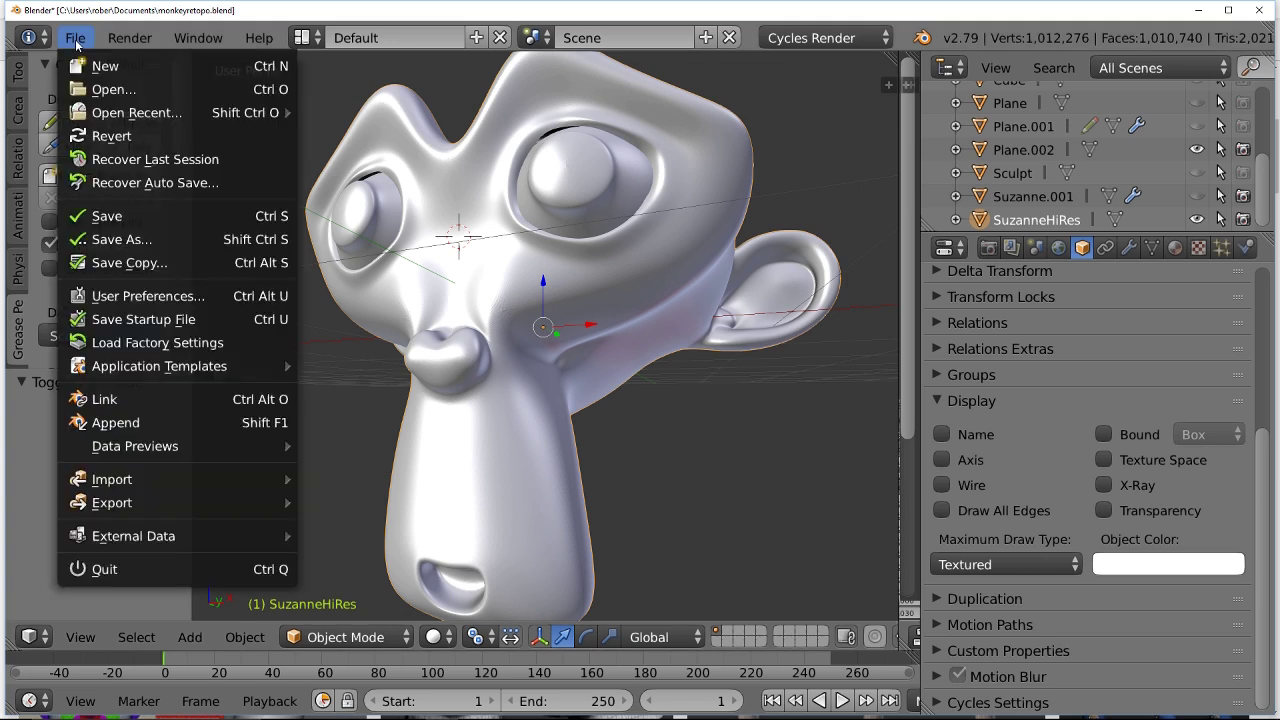
Search 'bsur' in Add-ons, enable Mesh: Bsurfaces GPL Edition, and save the user settings
{"action": "left_click", "coordinate": [124, 296]}
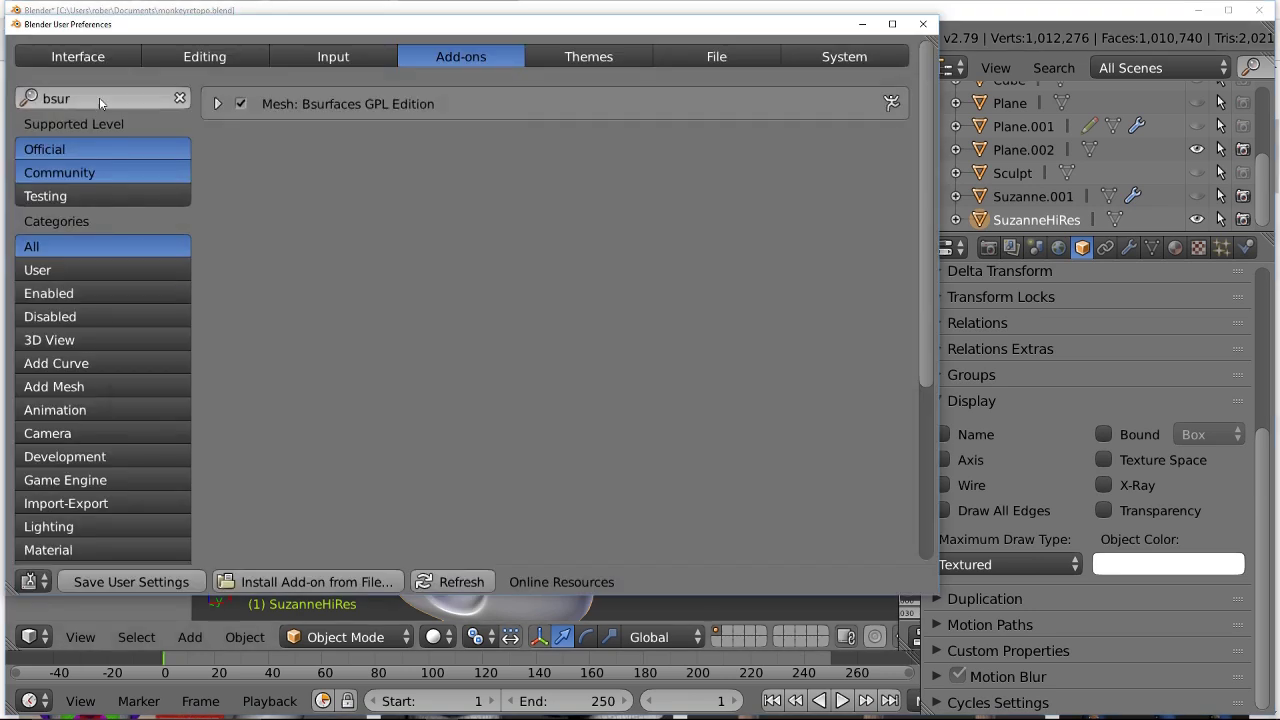
{"action": "left_click", "coordinate": [85, 101]}
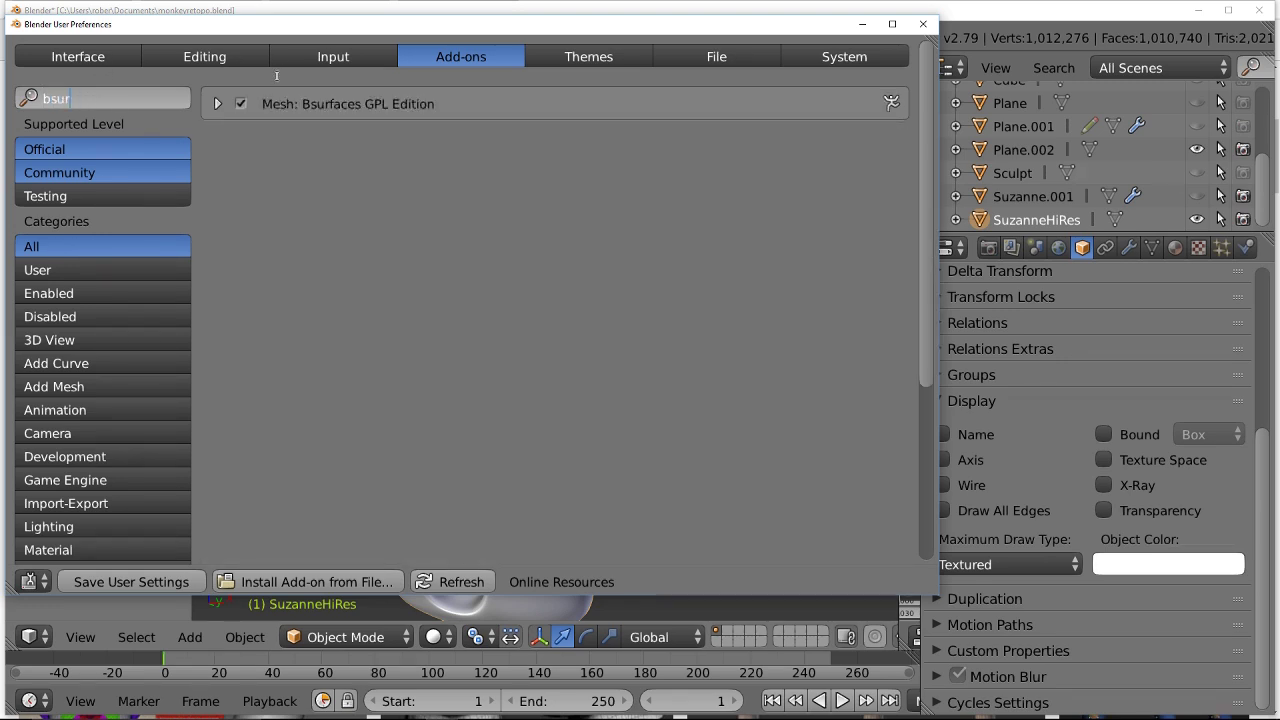
{"action": "left_click", "coordinate": [240, 104]}
{"action": "left_click", "coordinate": [241, 104]}
{"action": "left_click", "coordinate": [217, 104]}
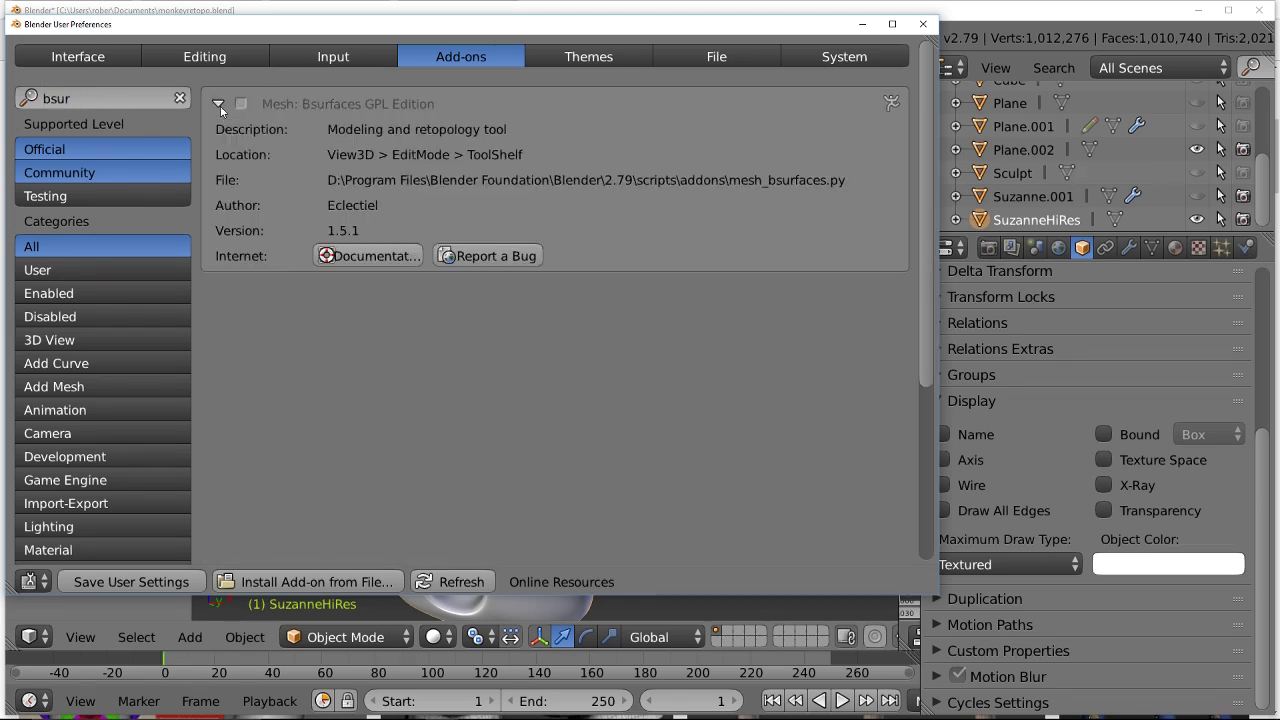
{"action": "left_click", "coordinate": [240, 103]}
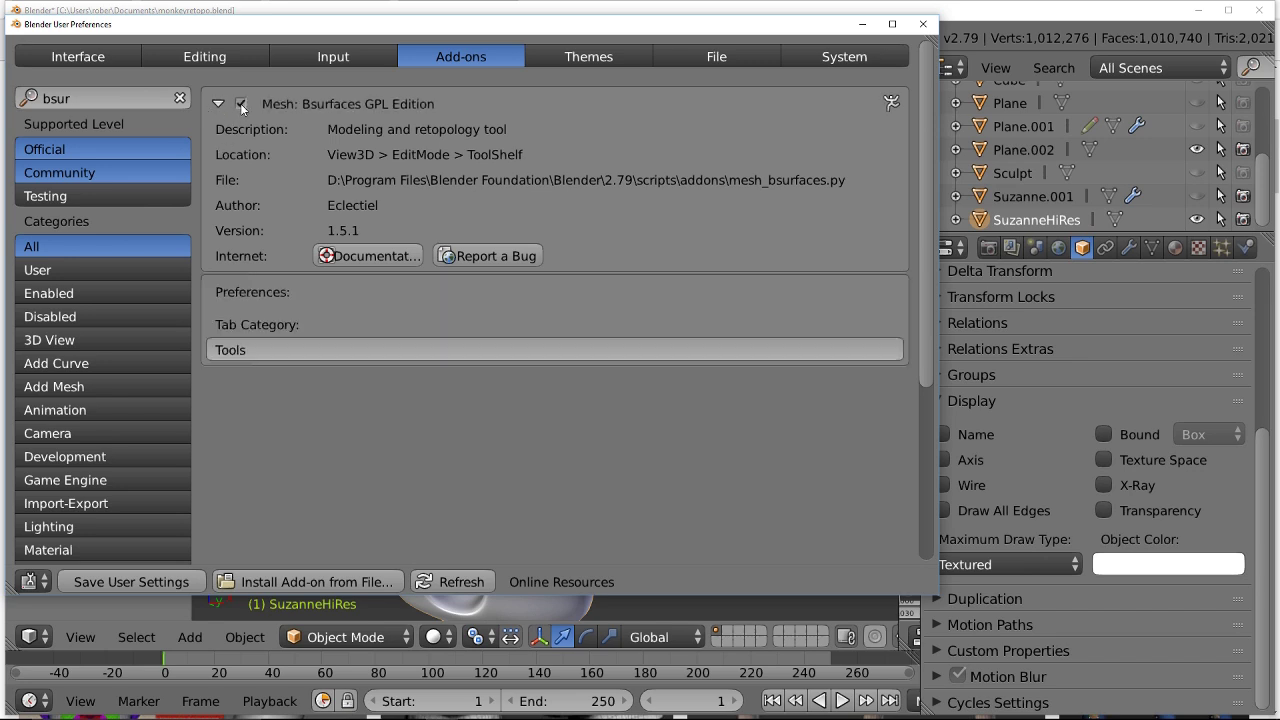
{"action": "left_click", "coordinate": [127, 580]}
Close the User Preferences window and orbit to an almost head-on front view of Suzanne
{"action": "left_click", "coordinate": [921, 27]}
{"action": "scroll", "coordinate": [428, 465], "scroll_direction": "down", "scroll_amount": 3}
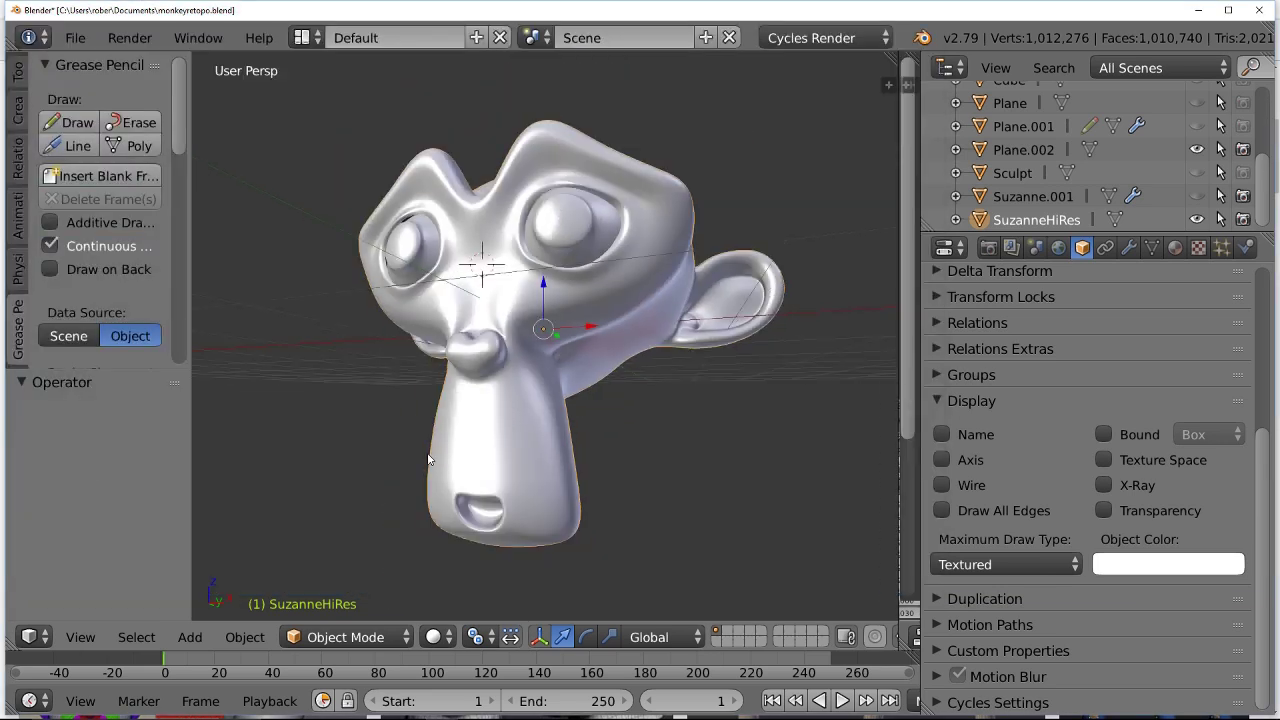
{"action": "scroll", "coordinate": [424, 445], "scroll_direction": "up", "scroll_amount": 2}
{"action": "middle_click_drag", "start_coordinate": [421, 428], "coordinate": [494, 427]}
{"action": "middle_click_drag", "start_coordinate": [549, 427], "coordinate": [539, 403]}
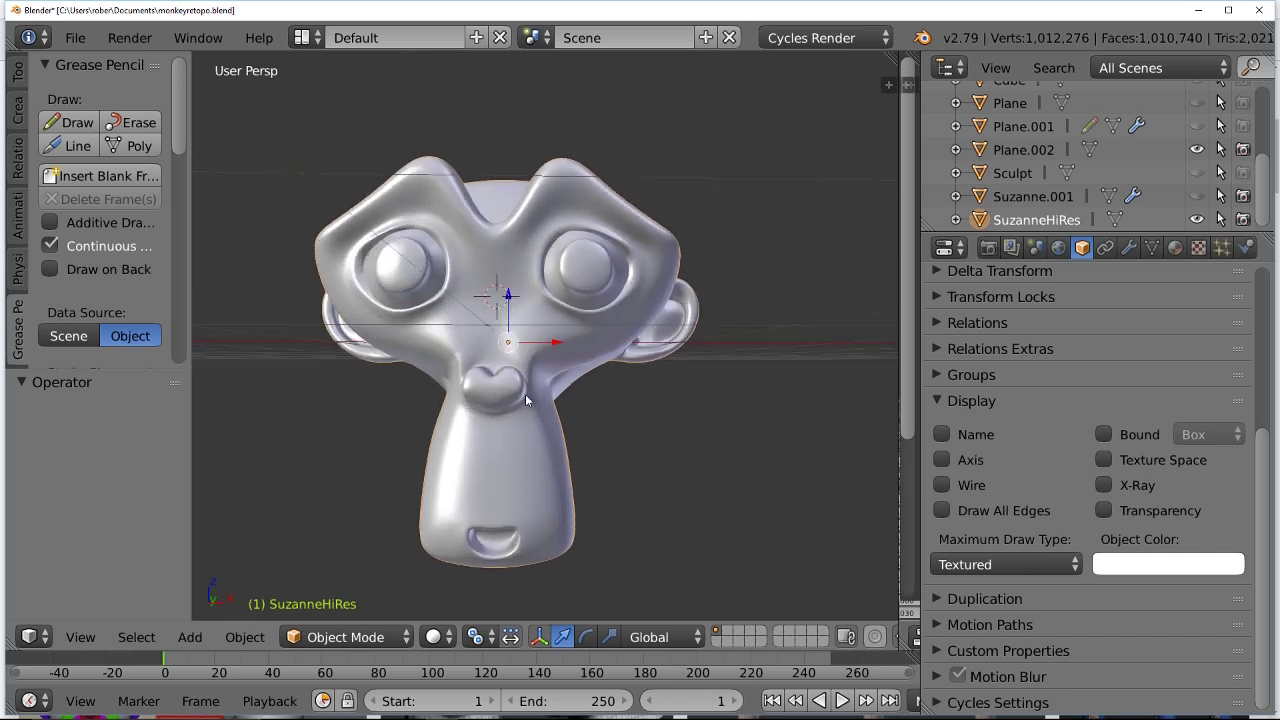
{"action": "middle_click_drag", "start_coordinate": [524, 394], "coordinate": [523, 394]}
Add a new Plane mesh to the scene
{"action": "left_click", "coordinate": [189, 638]}
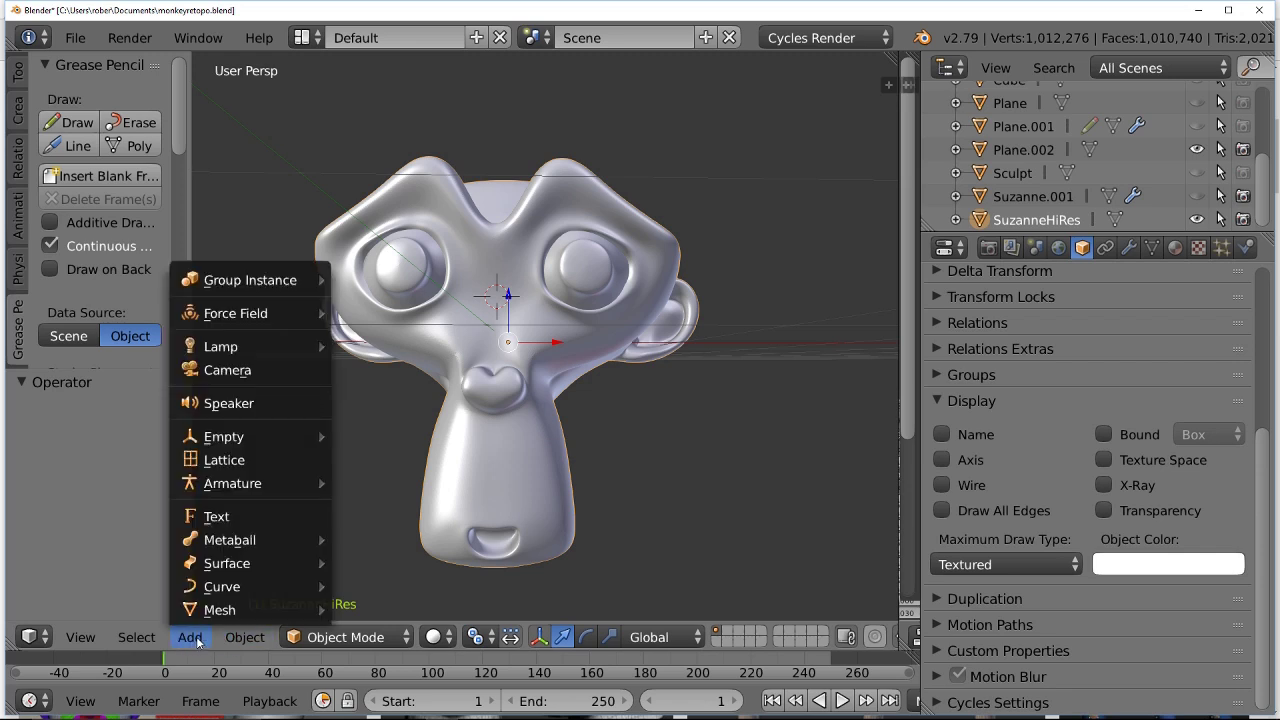
{"action": "mouse_move", "coordinate": [246, 637]}
{"action": "mouse_move", "coordinate": [189, 637]}
{"action": "mouse_move", "coordinate": [214, 609]}
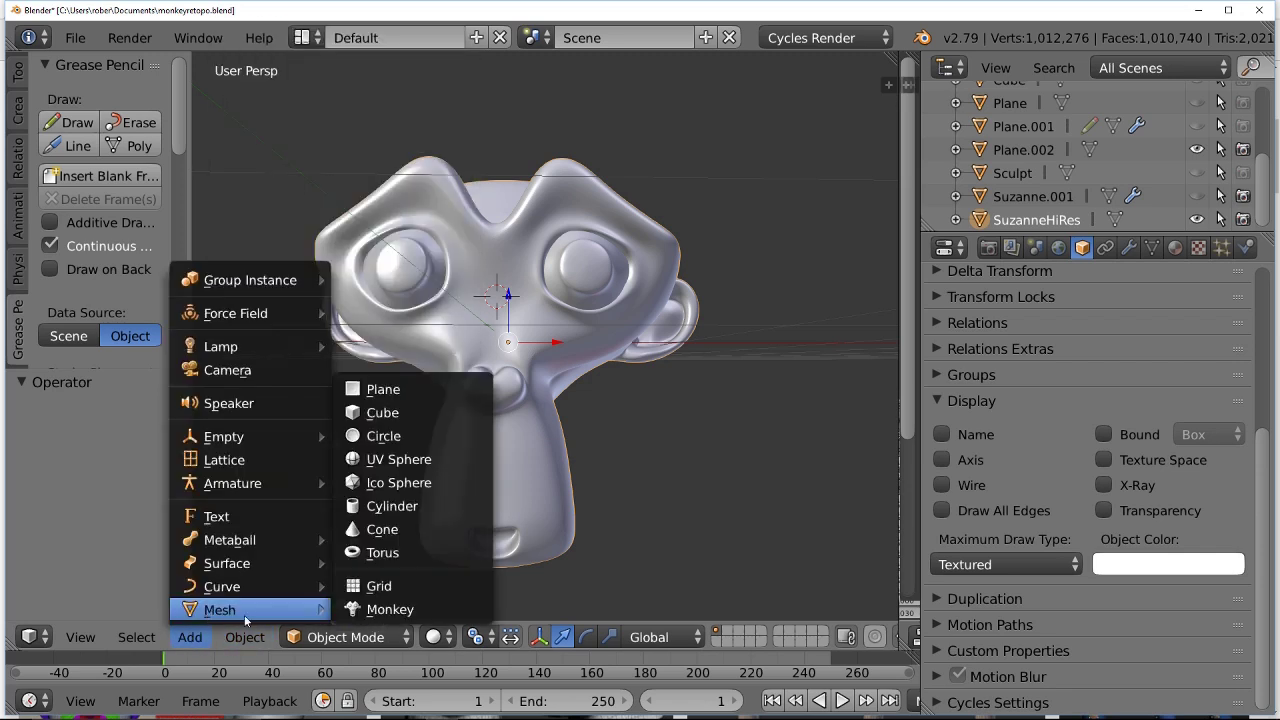
{"action": "left_click", "coordinate": [410, 396]}
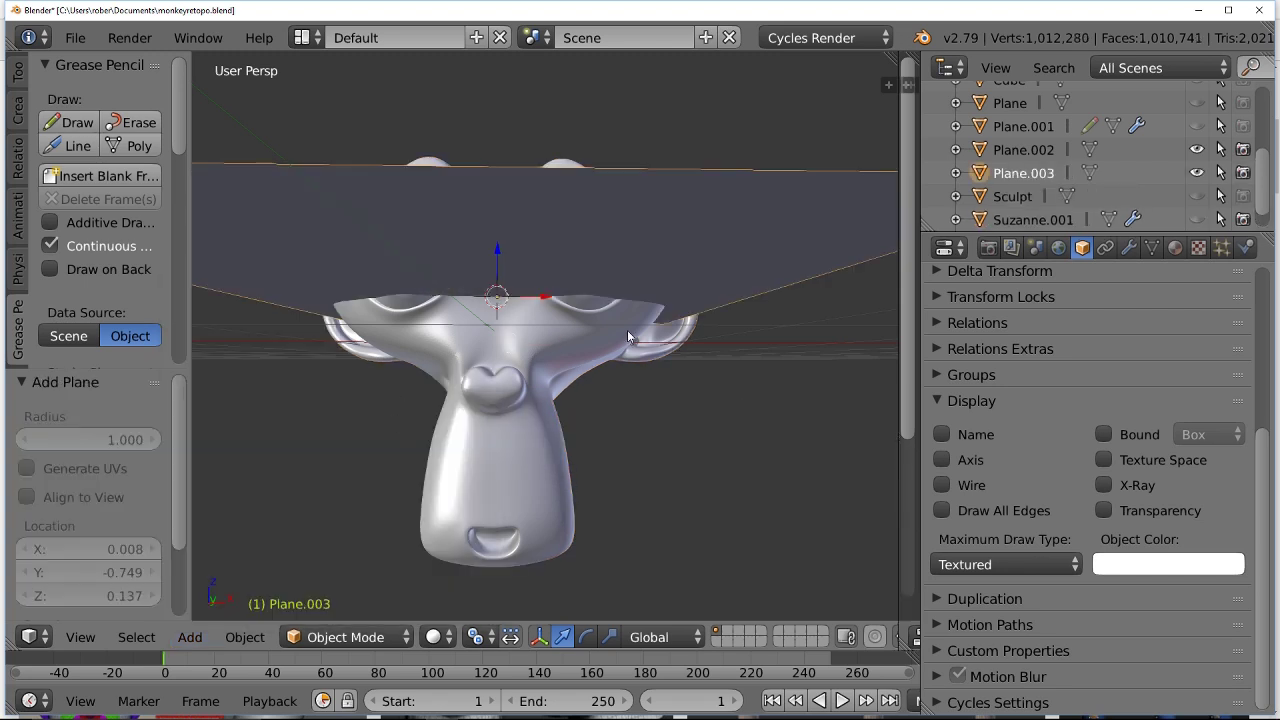
Rename Plane.003 to 'Retopology' in the Object properties name field
{"action": "right_click", "coordinate": [1024, 180]}
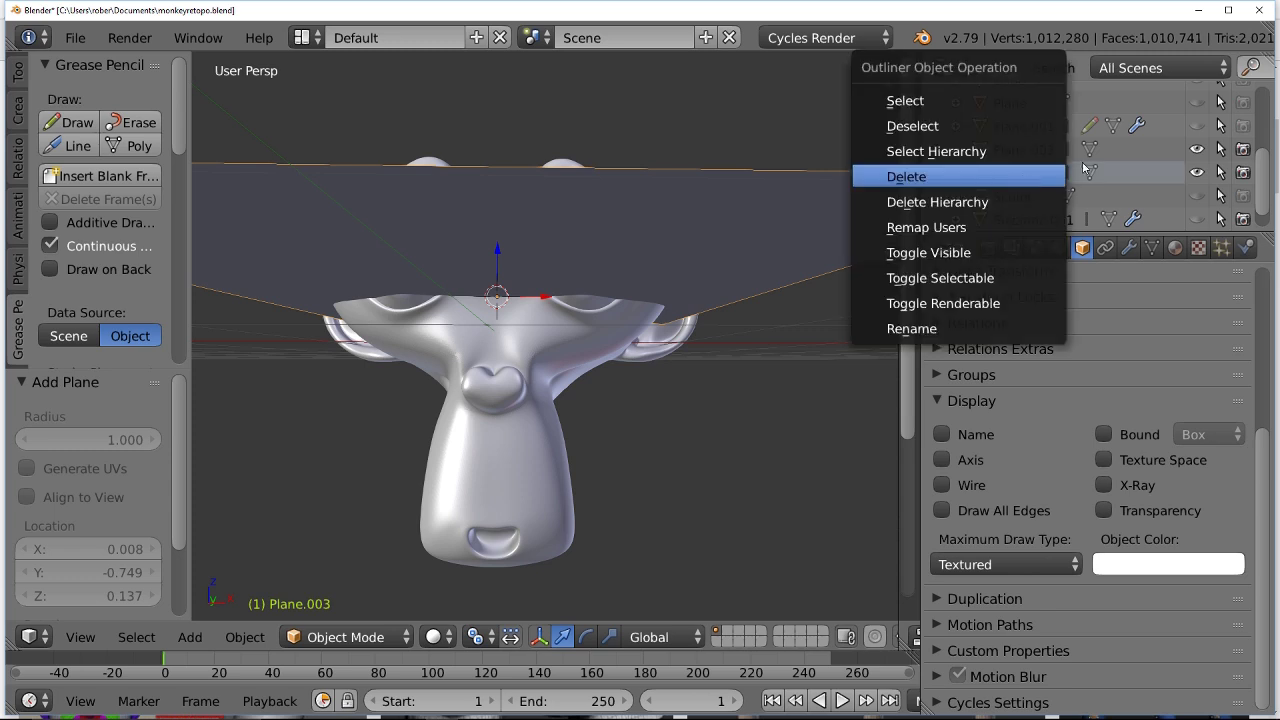
{"action": "key", "text": "Escape"}
{"action": "scroll", "coordinate": [1148, 315], "scroll_direction": "up", "scroll_amount": 6}
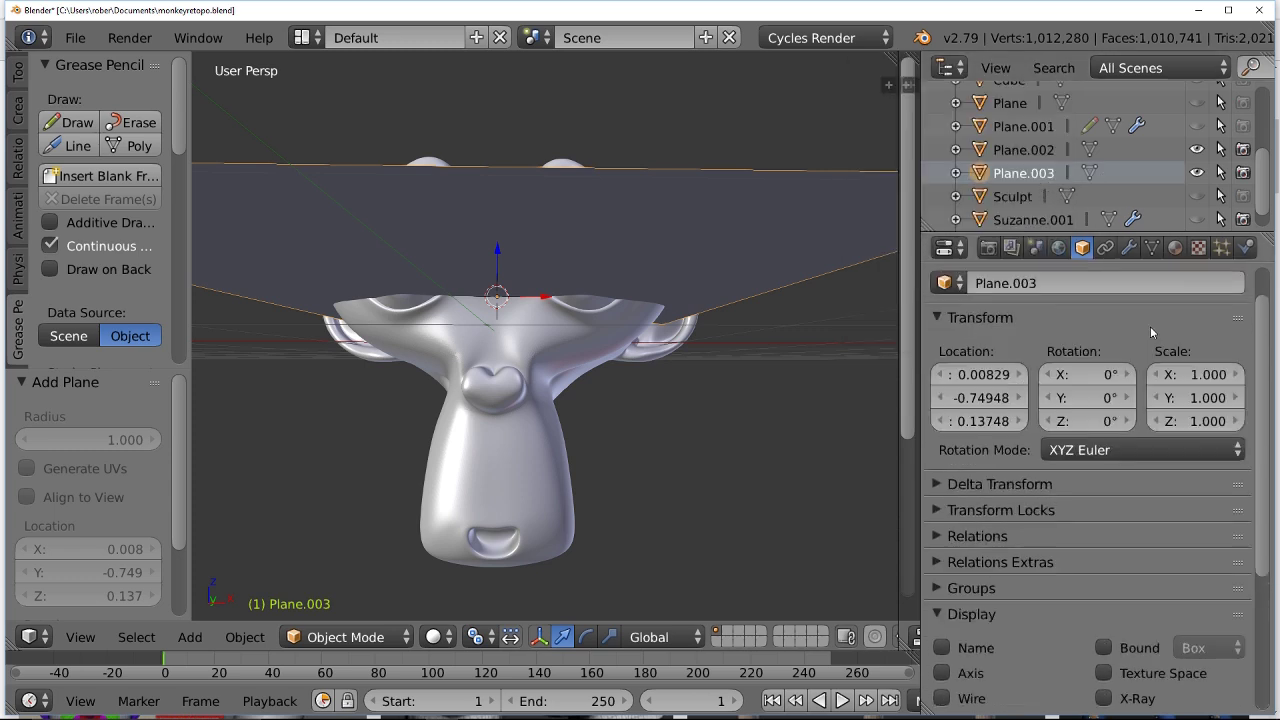
{"action": "left_click", "coordinate": [1132, 323]}
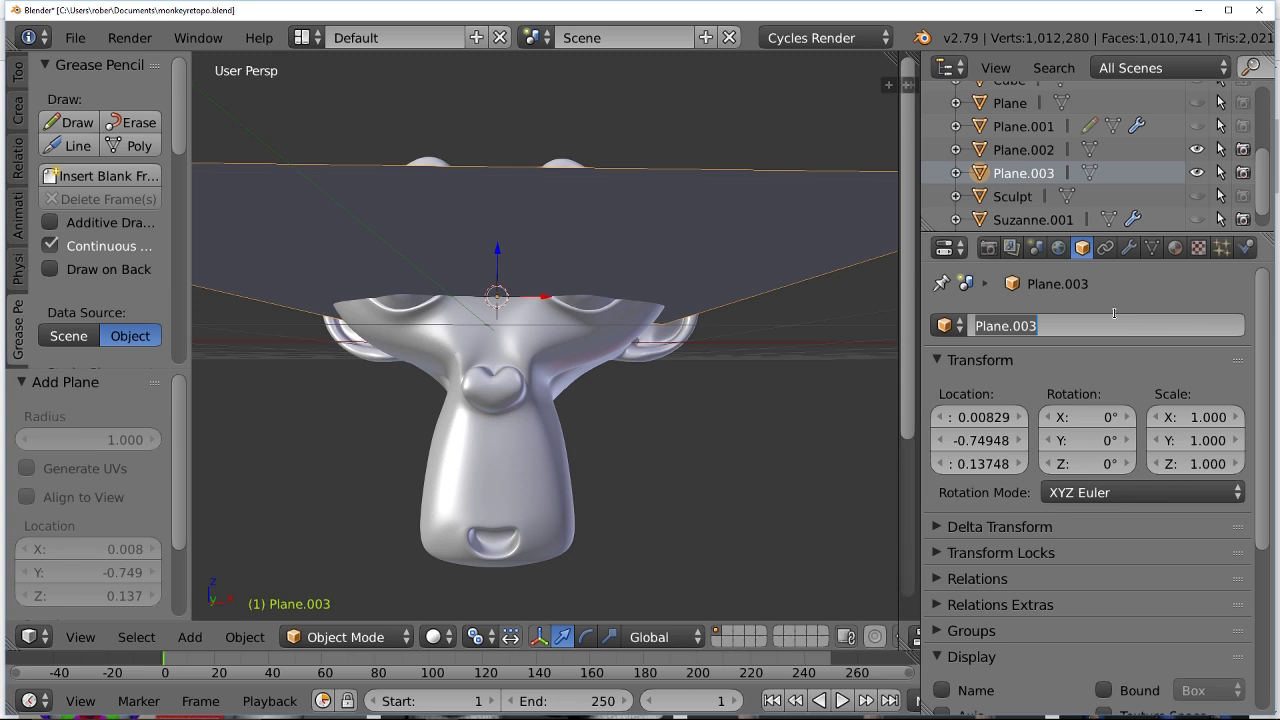
{"action": "type", "text": "Reeto"}
{"action": "key", "text": "BackSpace"}
{"action": "key", "text": "BackSpace"}
{"action": "key", "text": "BackSpace"}
{"action": "type", "text": "topology"}
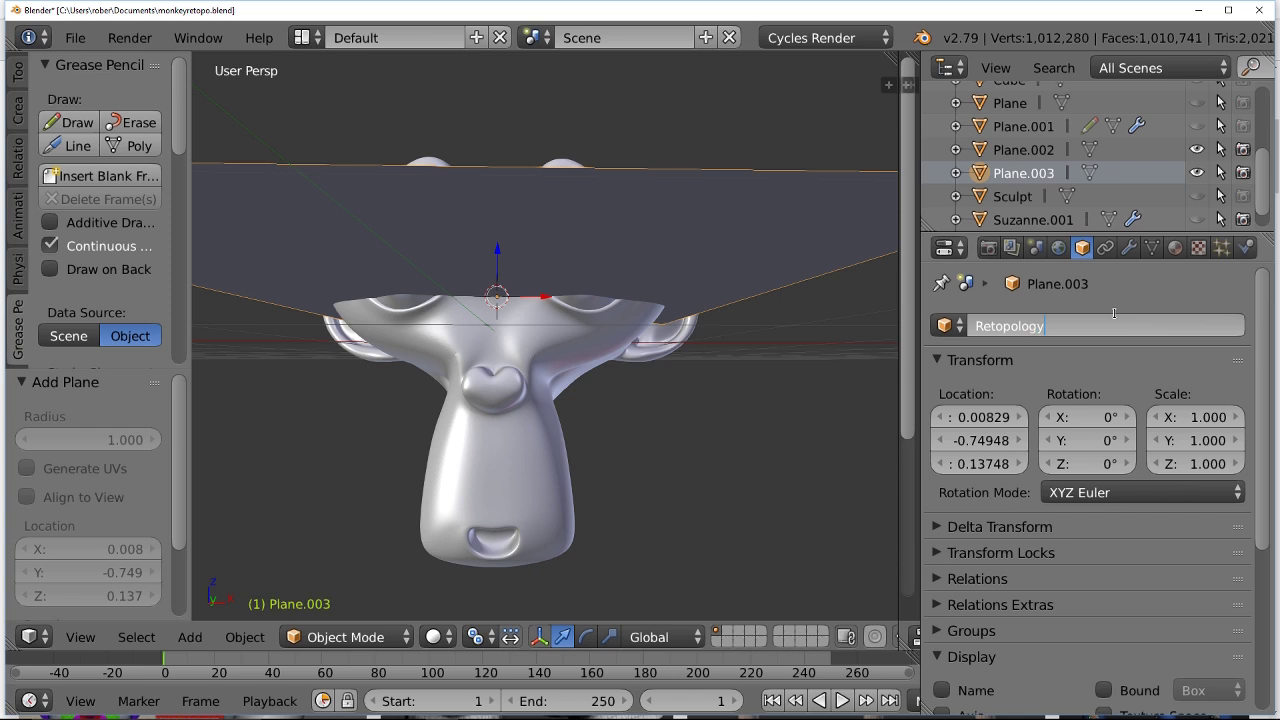
{"action": "key", "text": "Return"}
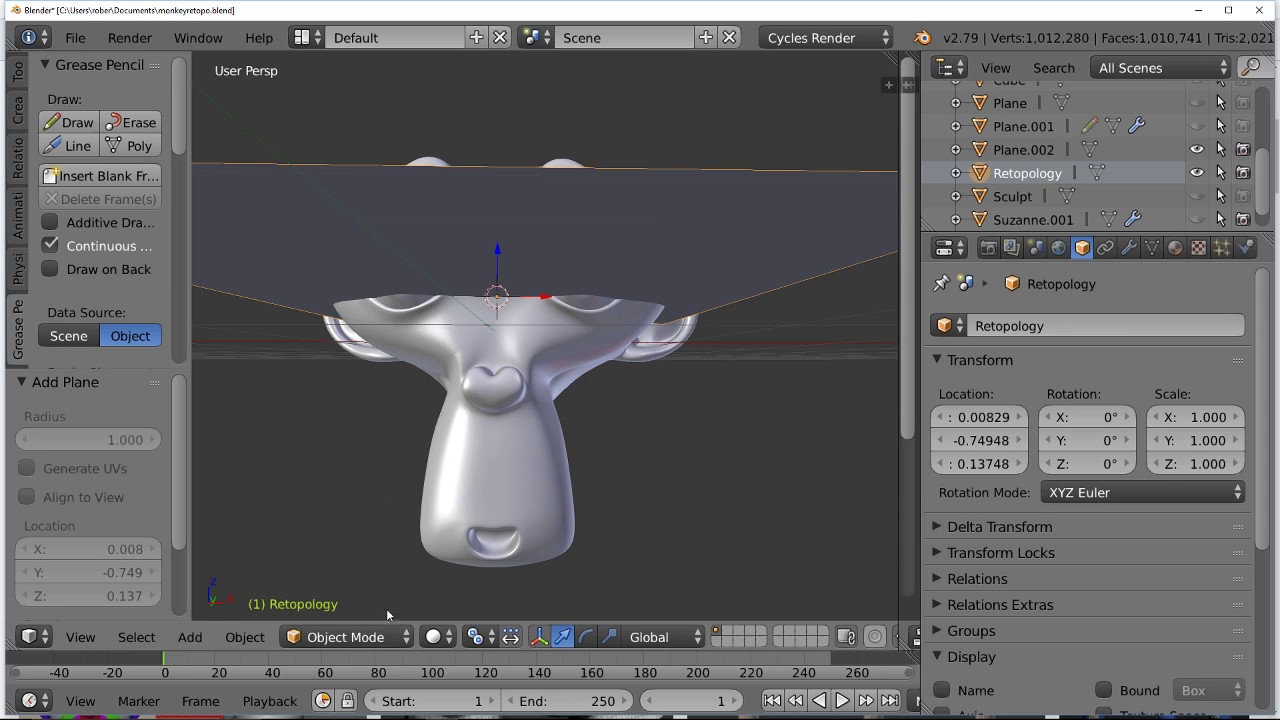
Switch the Retopology plane to Edit Mode and delete all its vertices
{"action": "left_click", "coordinate": [344, 636]}
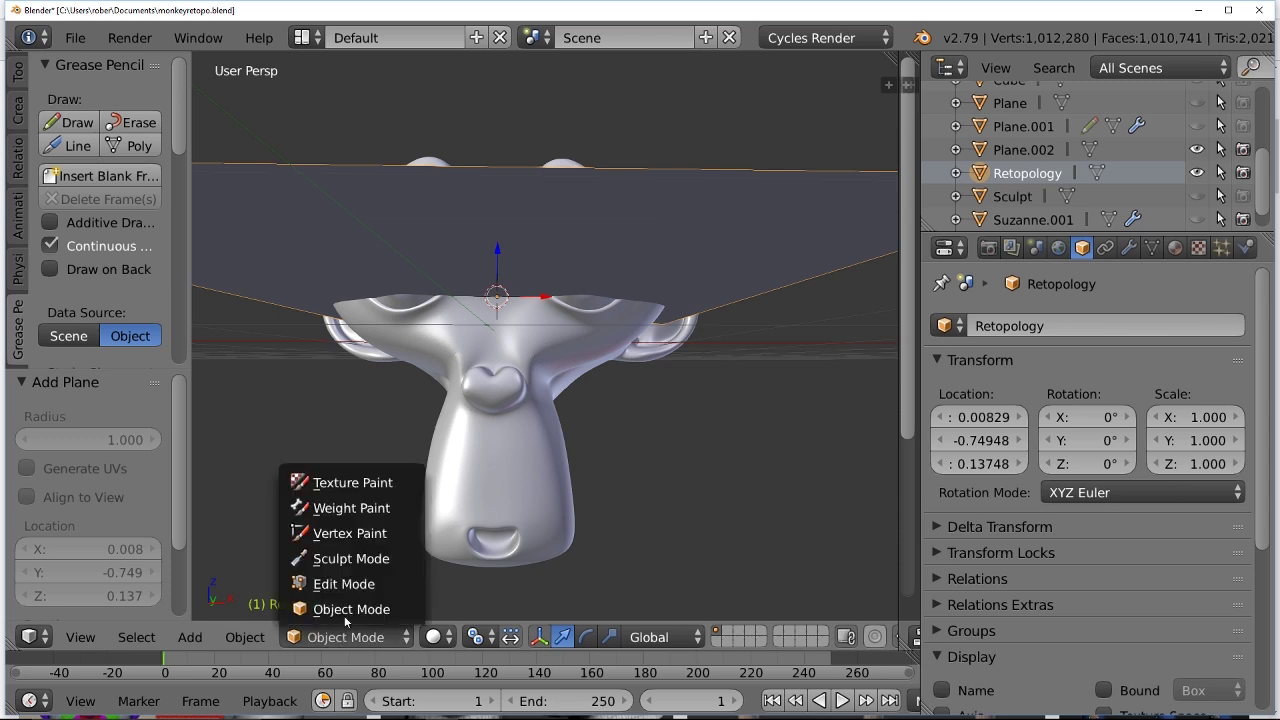
{"action": "left_click", "coordinate": [345, 584]}
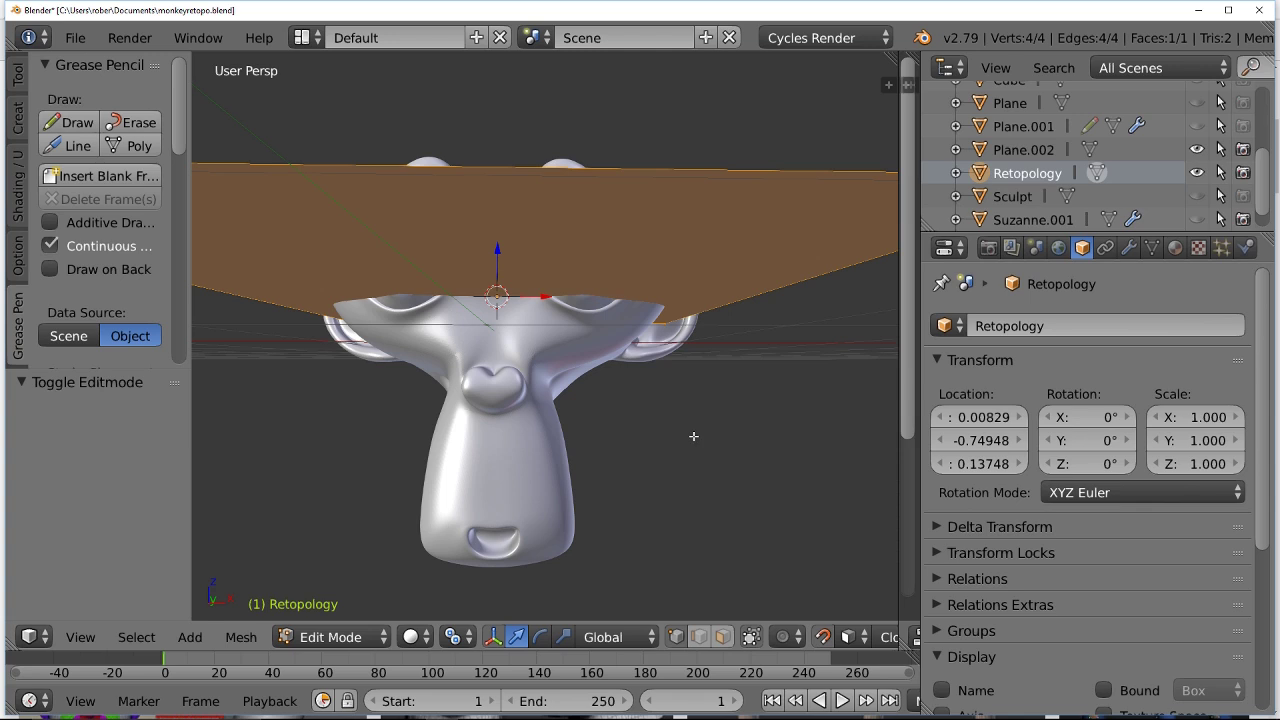
{"action": "middle_click_drag", "start_coordinate": [693, 428], "coordinate": [681, 383]}
{"action": "key", "text": "x"}
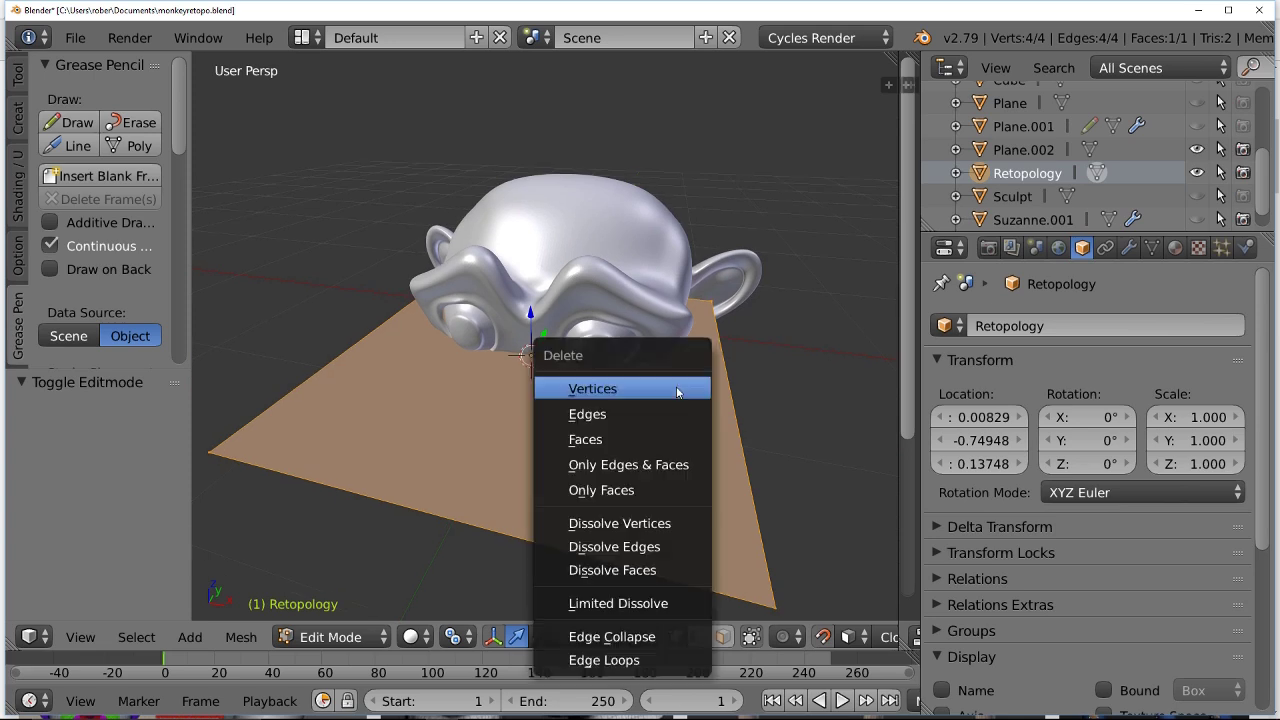
{"action": "left_click", "coordinate": [656, 392]}
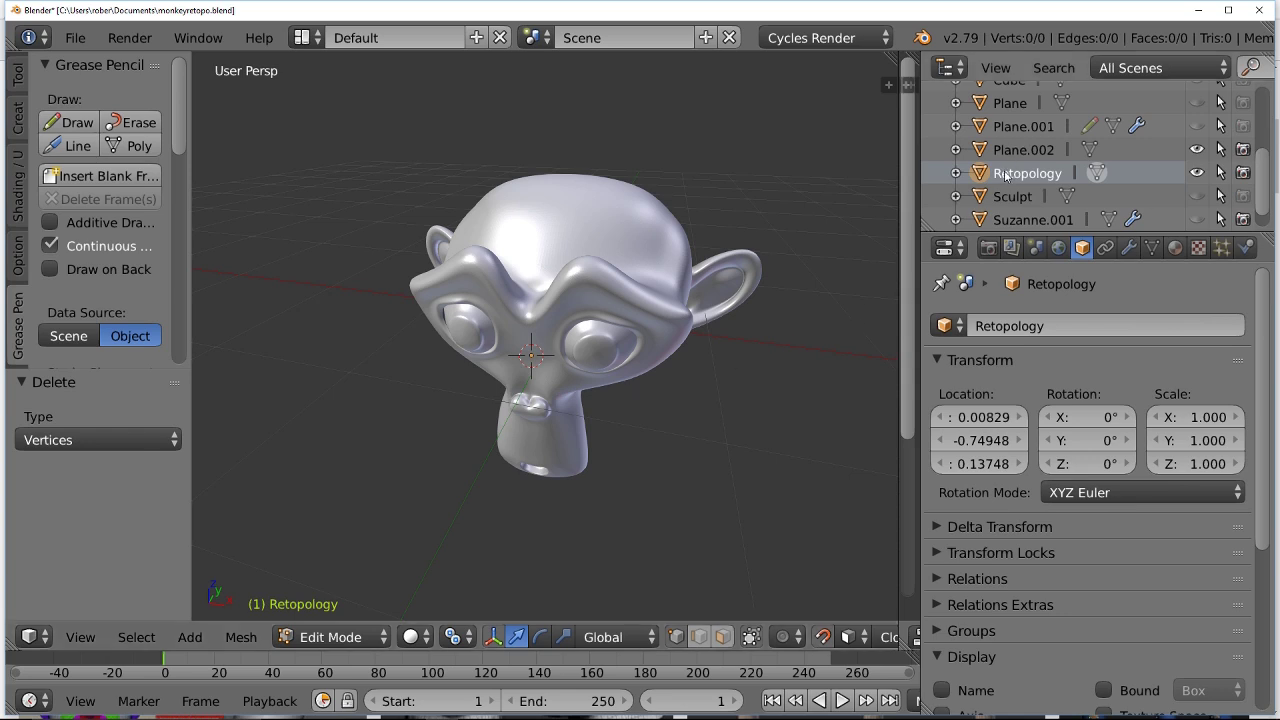
Orbit to a front view of Suzanne and set the Snap Element to Face
{"action": "scroll", "coordinate": [482, 458], "scroll_direction": "up", "scroll_amount": 2}
{"action": "middle_click_drag", "start_coordinate": [493, 499], "coordinate": [801, 328]}
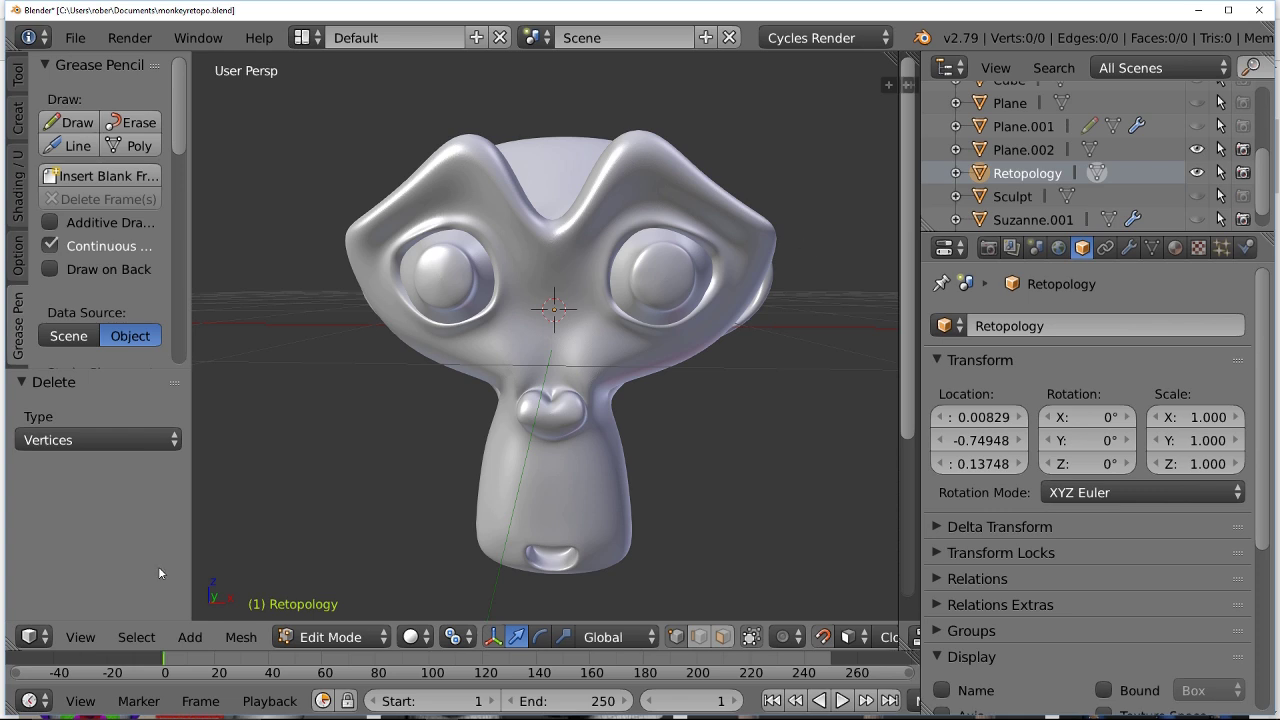
{"action": "scroll", "coordinate": [266, 640], "scroll_direction": "down", "scroll_amount": 5}
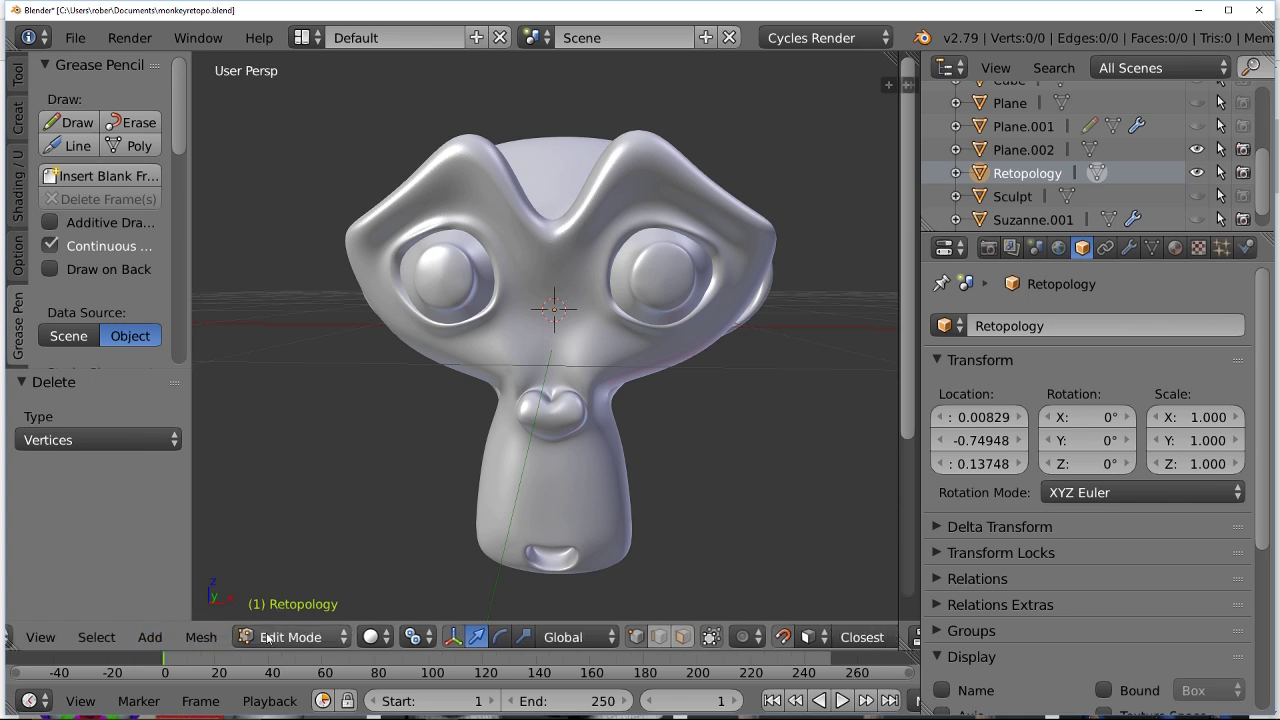
{"action": "scroll", "coordinate": [268, 637], "scroll_direction": "up", "scroll_amount": 1}
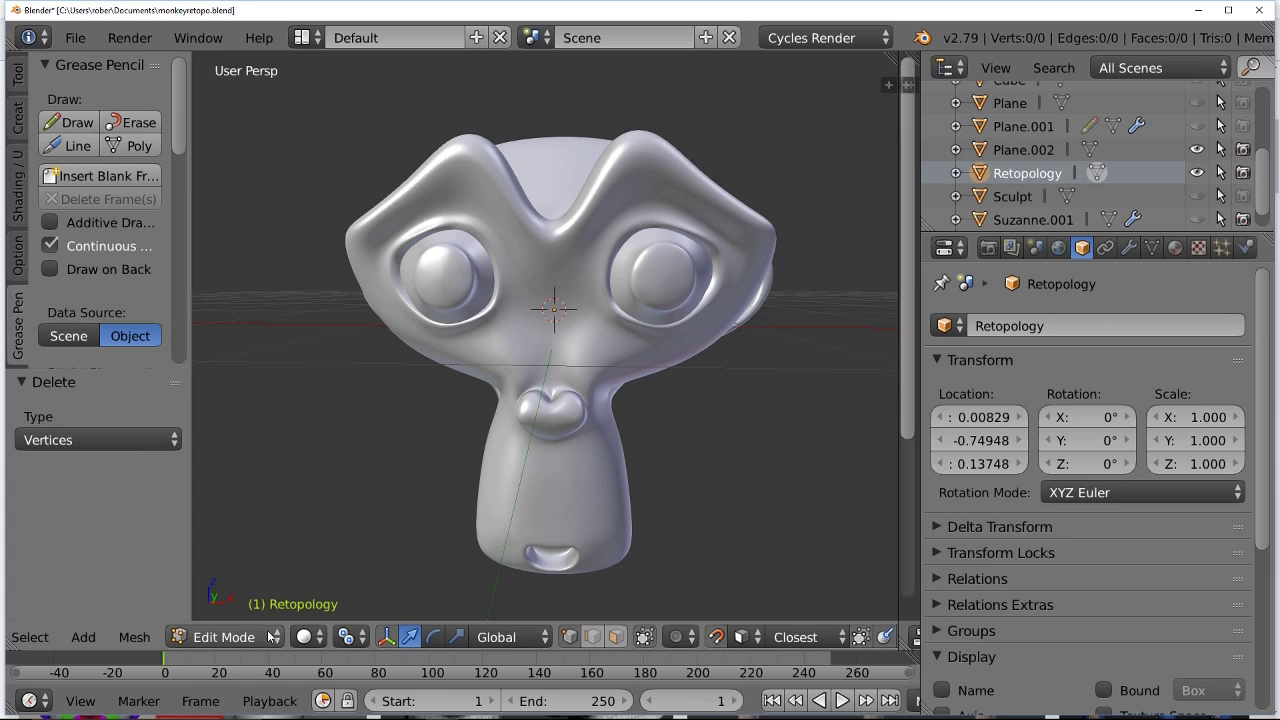
{"action": "scroll", "coordinate": [270, 637], "scroll_direction": "down", "scroll_amount": 6}
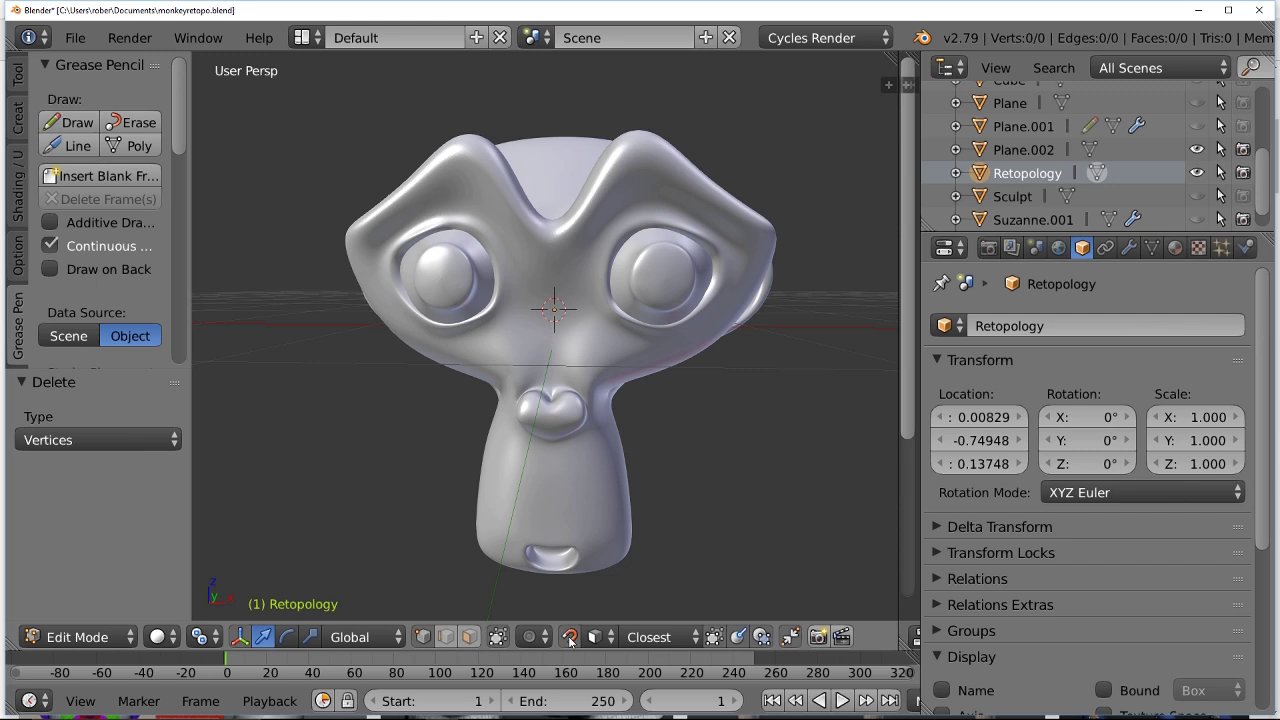
{"action": "left_click", "coordinate": [570, 638]}
{"action": "left_click", "coordinate": [570, 638]}
{"action": "left_click", "coordinate": [600, 637]}
{"action": "left_click", "coordinate": [641, 548]}
{"action": "middle_click_drag", "start_coordinate": [551, 356], "coordinate": [555, 344]}
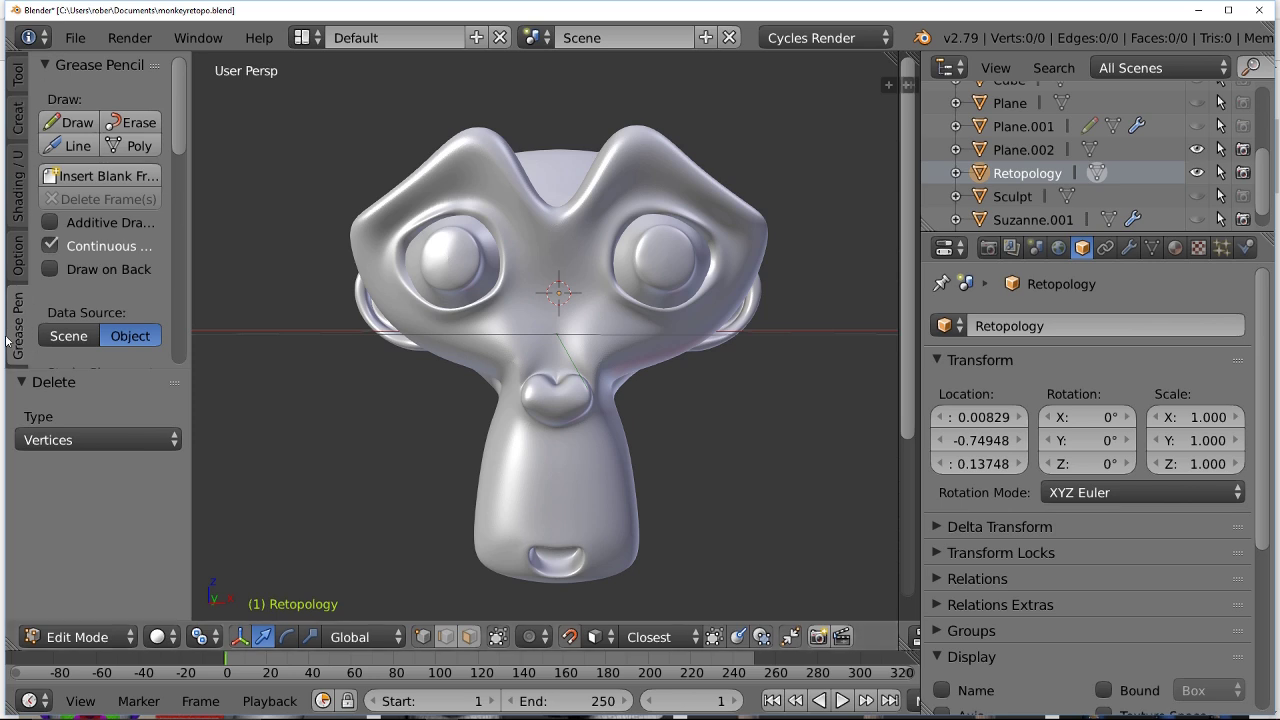
Set the Grease Pencil data source to Object and stroke placement to Surface
{"action": "scroll", "coordinate": [120, 293], "scroll_direction": "down", "scroll_amount": 6}
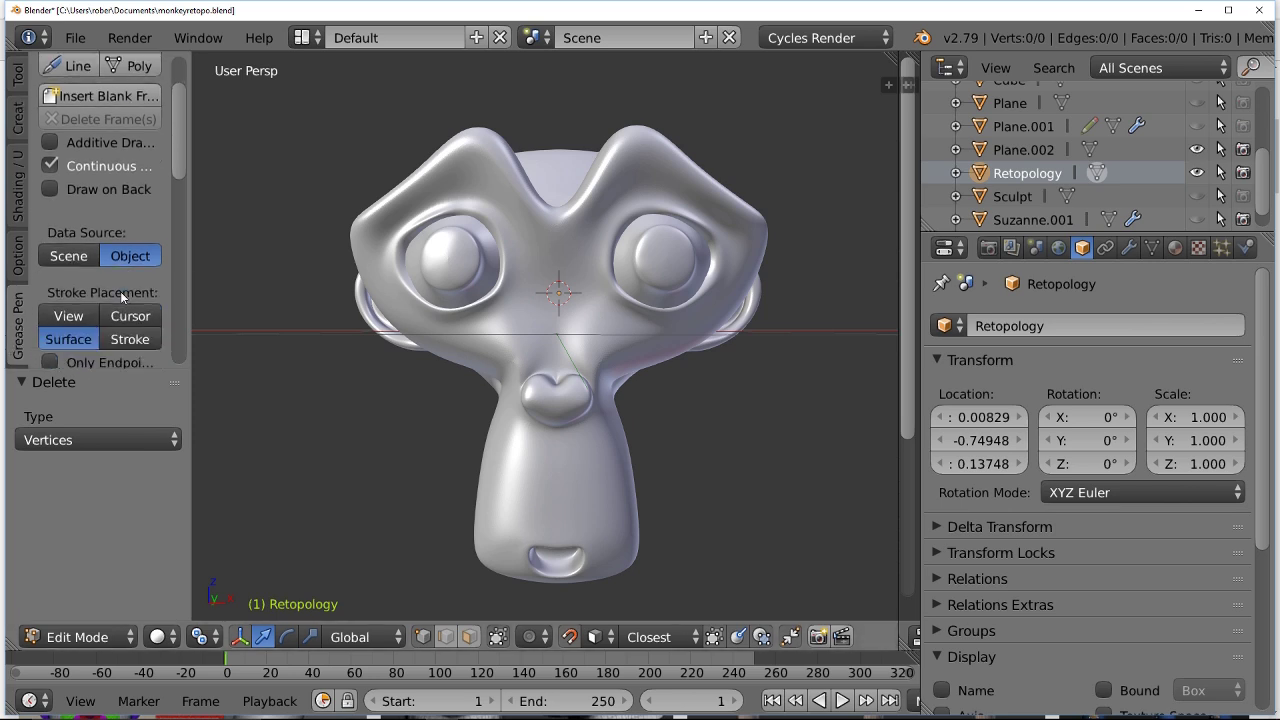
{"action": "scroll", "coordinate": [120, 291], "scroll_direction": "up", "scroll_amount": 5}
{"action": "scroll", "coordinate": [120, 291], "scroll_direction": "down", "scroll_amount": 2}
{"action": "left_click", "coordinate": [88, 259]}
{"action": "left_click", "coordinate": [120, 262]}
{"action": "left_click", "coordinate": [68, 316]}
{"action": "left_click", "coordinate": [126, 318]}
{"action": "left_click", "coordinate": [122, 340]}
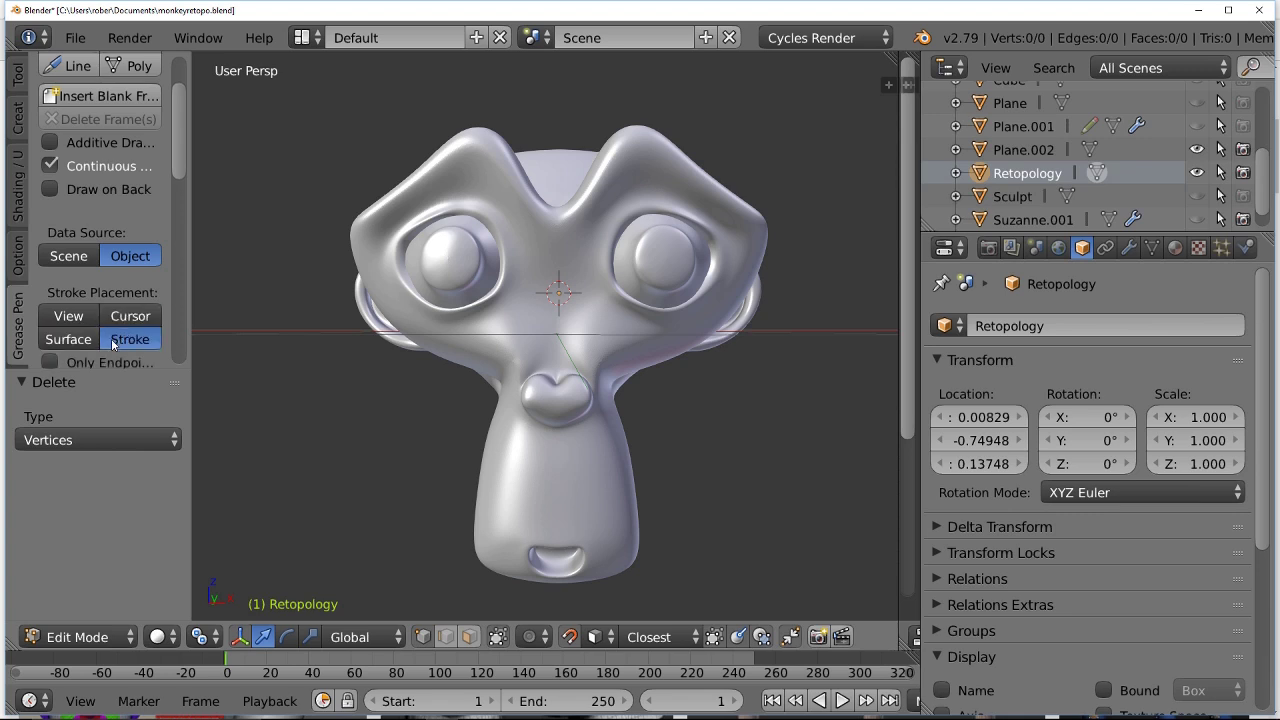
{"action": "left_click", "coordinate": [68, 340]}
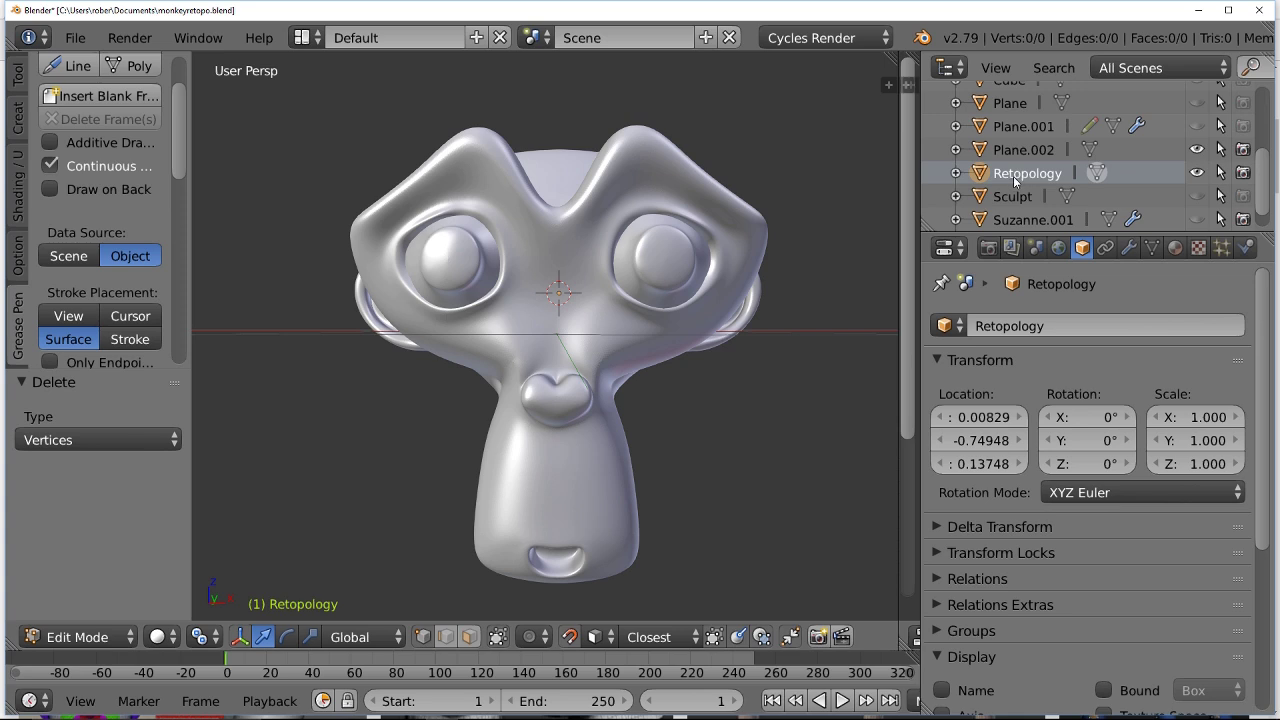
Add a Mirror modifier to Retopology from the Modifiers tab's Generate list
{"action": "left_click", "coordinate": [1129, 248]}
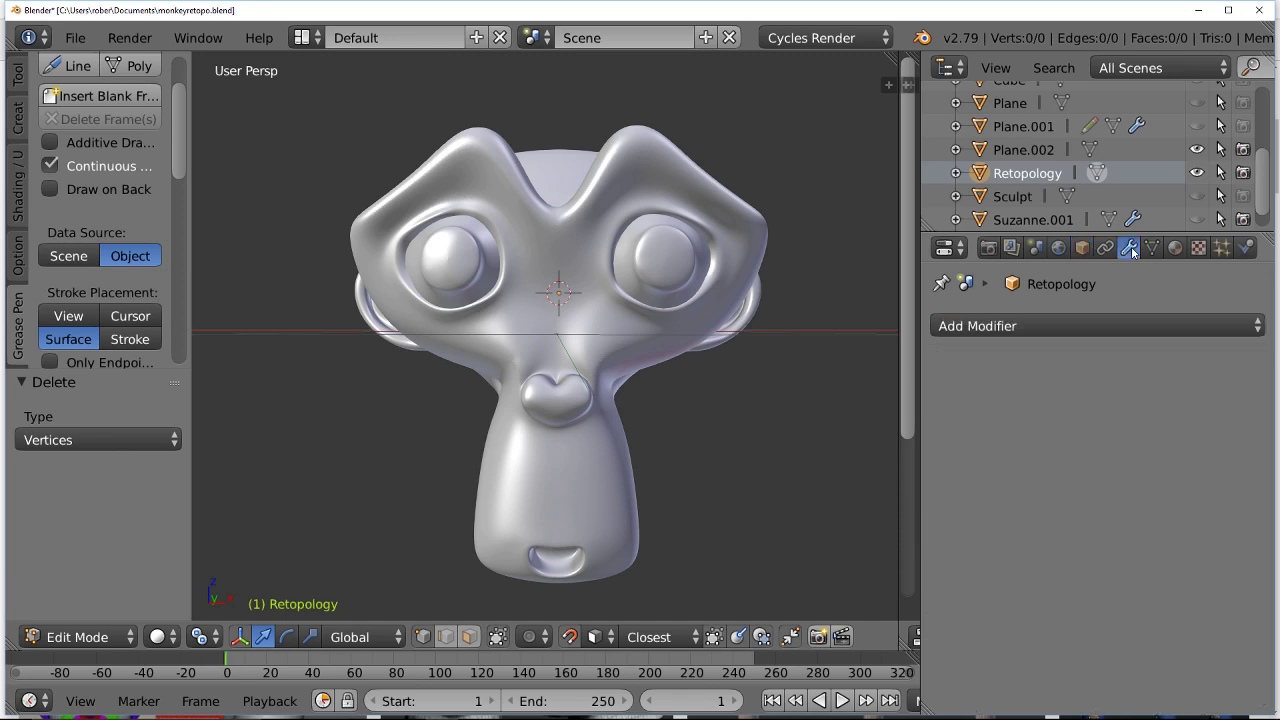
{"action": "left_click", "coordinate": [1088, 326]}
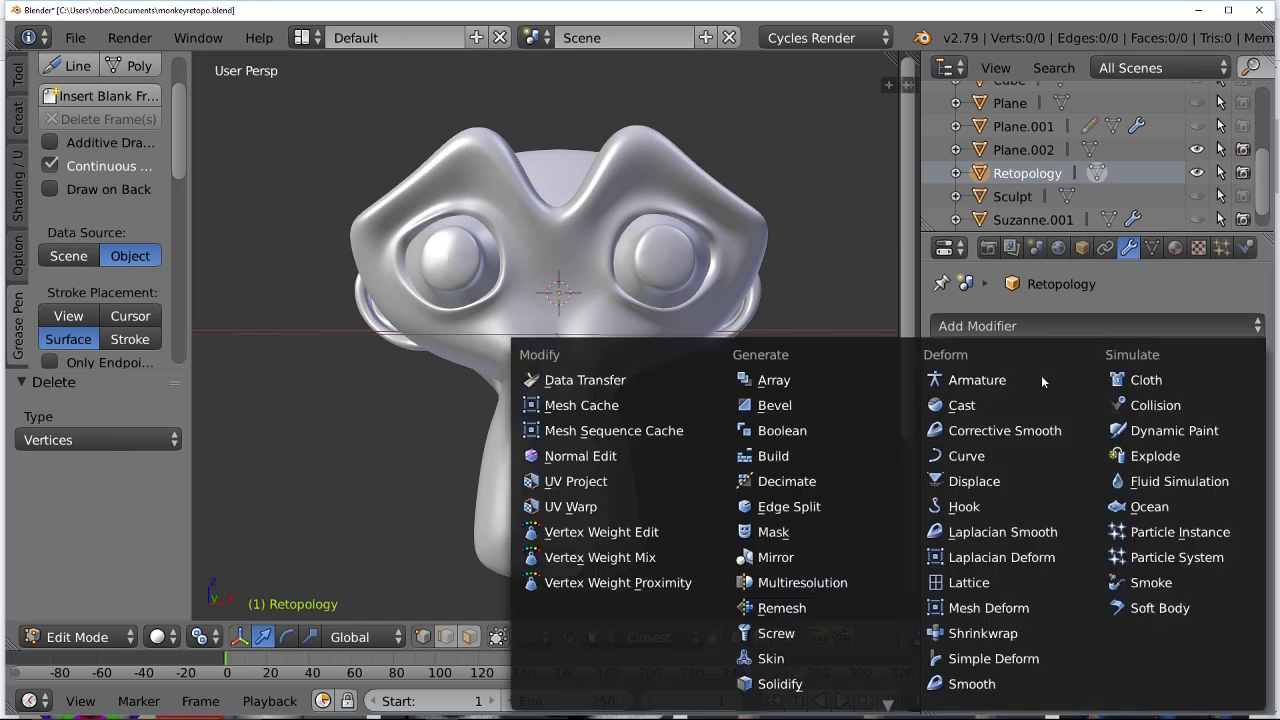
{"action": "left_click", "coordinate": [783, 560]}
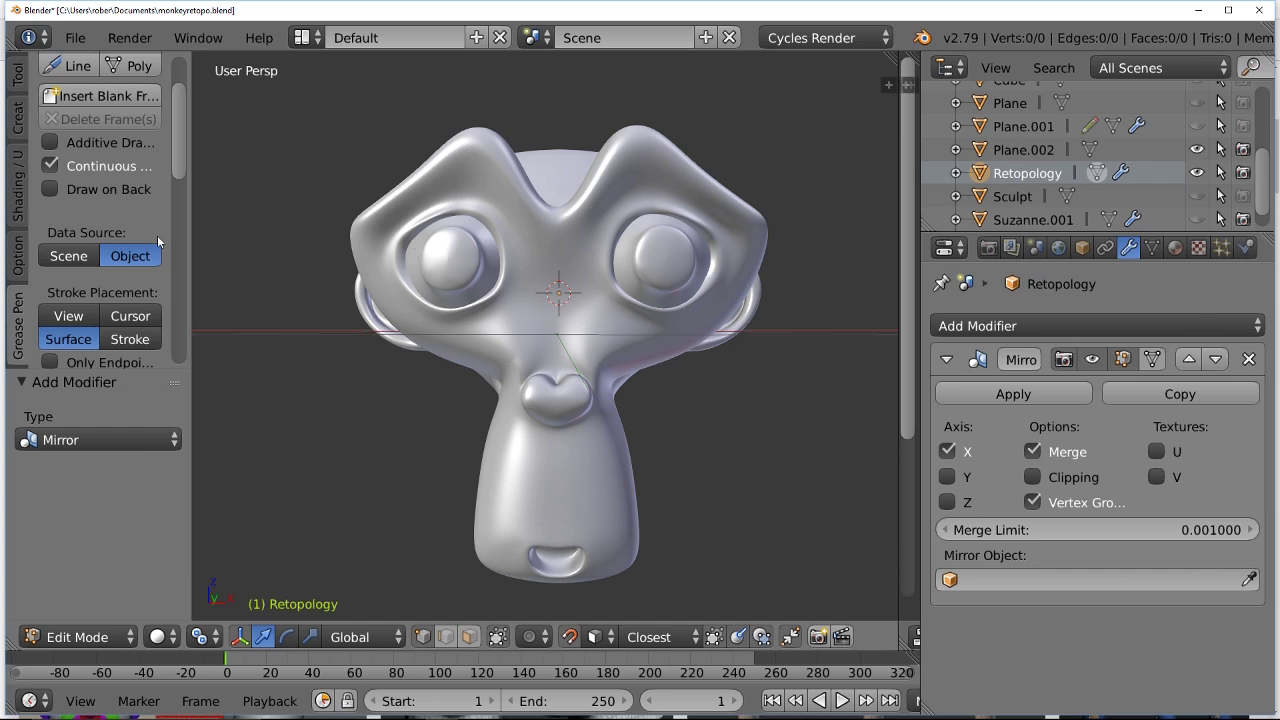
{"action": "scroll", "coordinate": [146, 226], "scroll_direction": "up", "scroll_amount": 3}
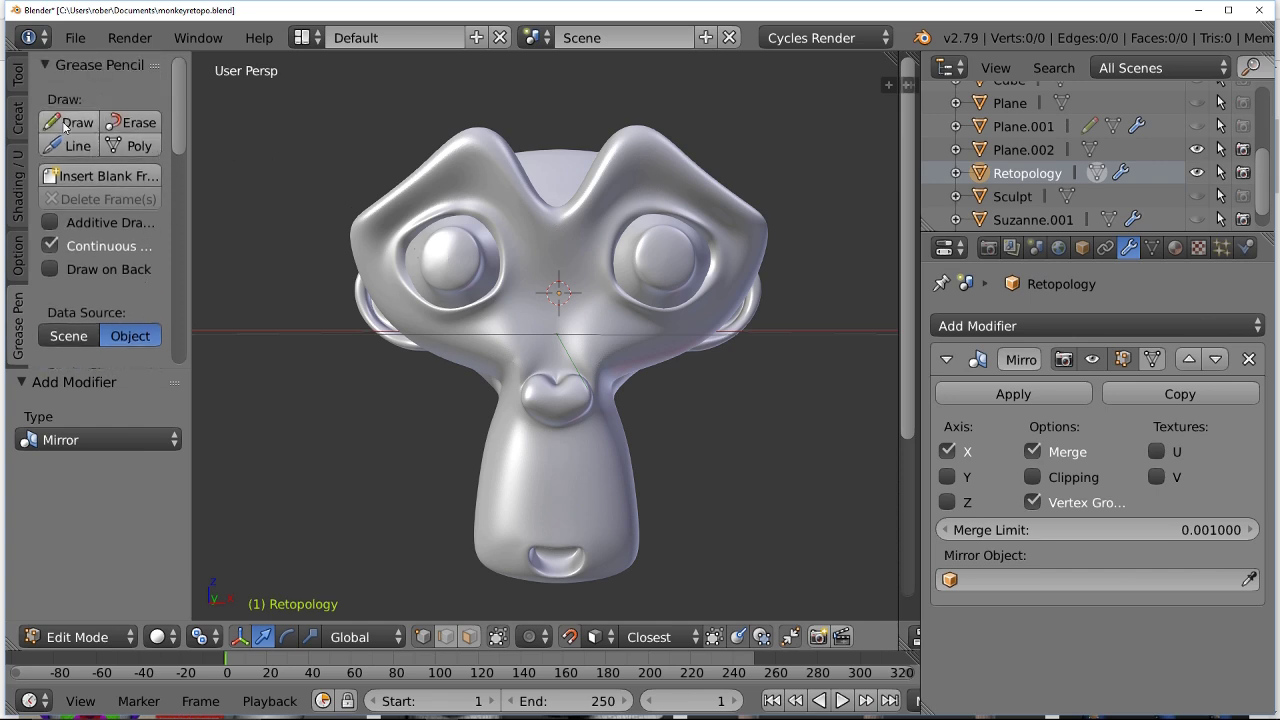
Zoom in and draw three horizontal grease pencil strokes from between the eyes down to the nose
{"action": "left_click", "coordinate": [65, 126]}
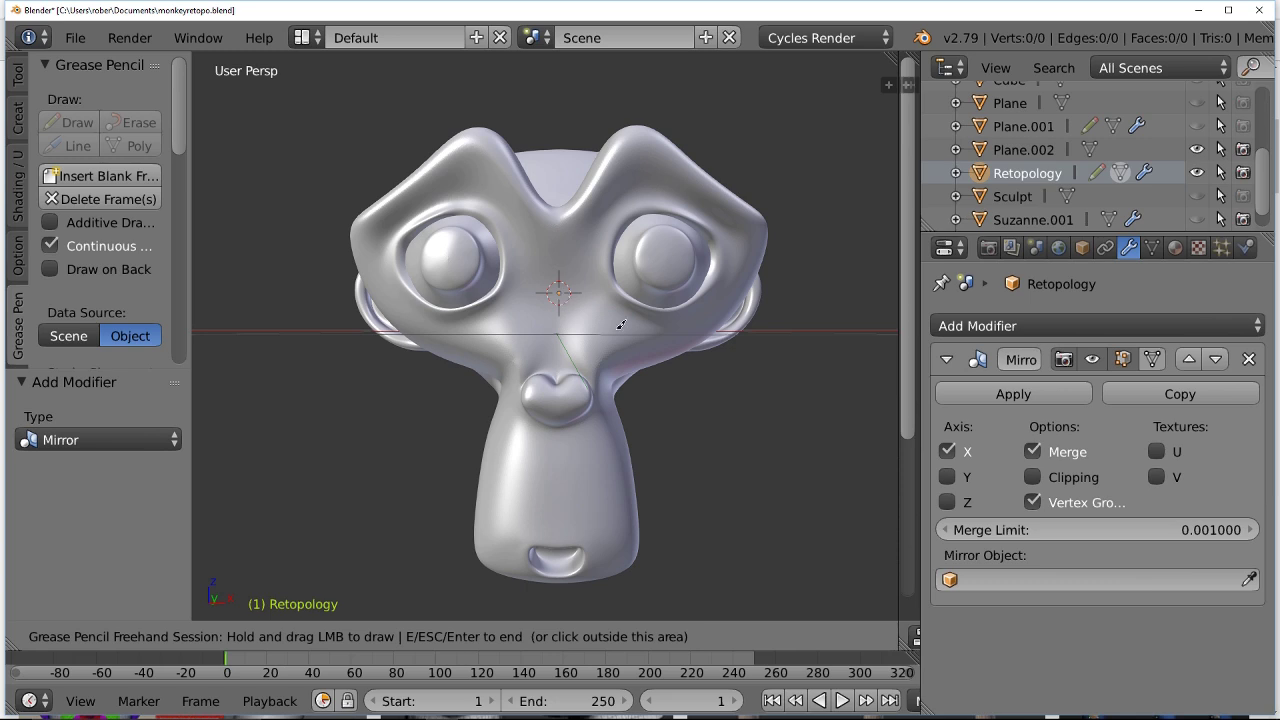
{"action": "scroll", "coordinate": [620, 326], "scroll_direction": "up", "scroll_amount": 2}
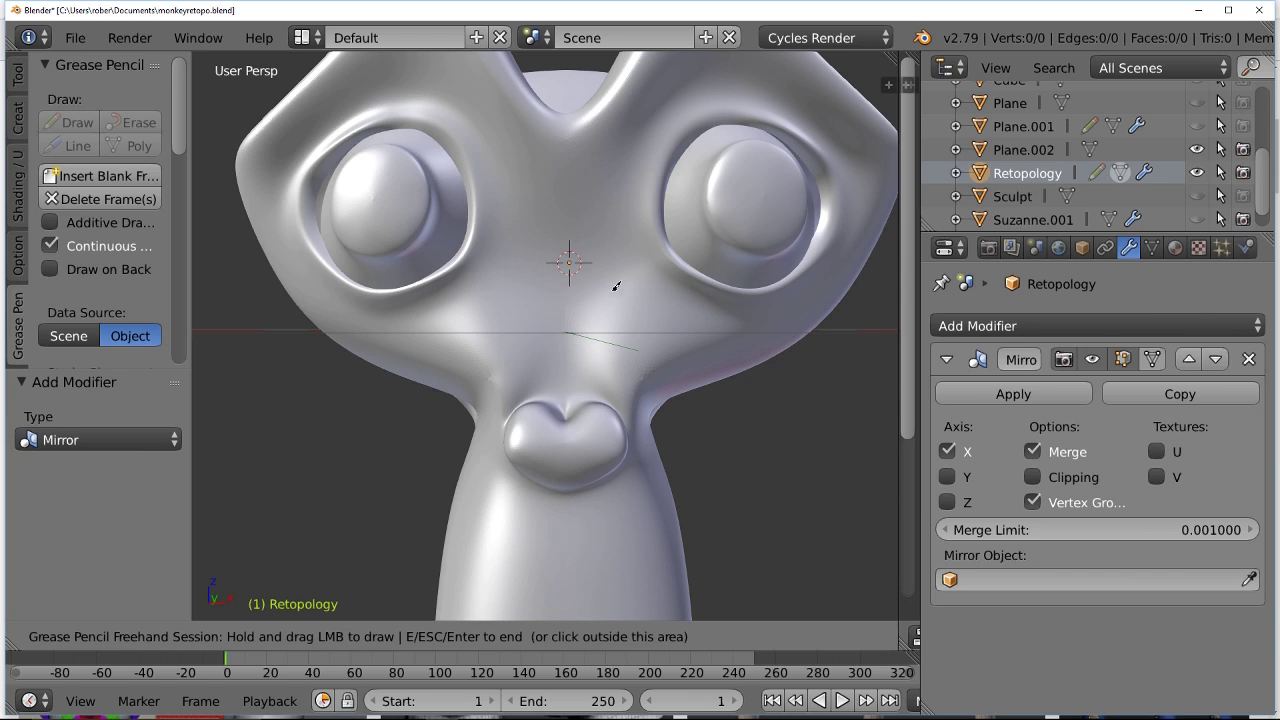
{"action": "left_click_drag", "start_coordinate": [568, 291], "coordinate": [621, 294]}
{"action": "left_click_drag", "start_coordinate": [566, 333], "coordinate": [625, 337]}
{"action": "left_click_drag", "start_coordinate": [566, 405], "coordinate": [617, 405]}
{"action": "left_click", "coordinate": [95, 86]}
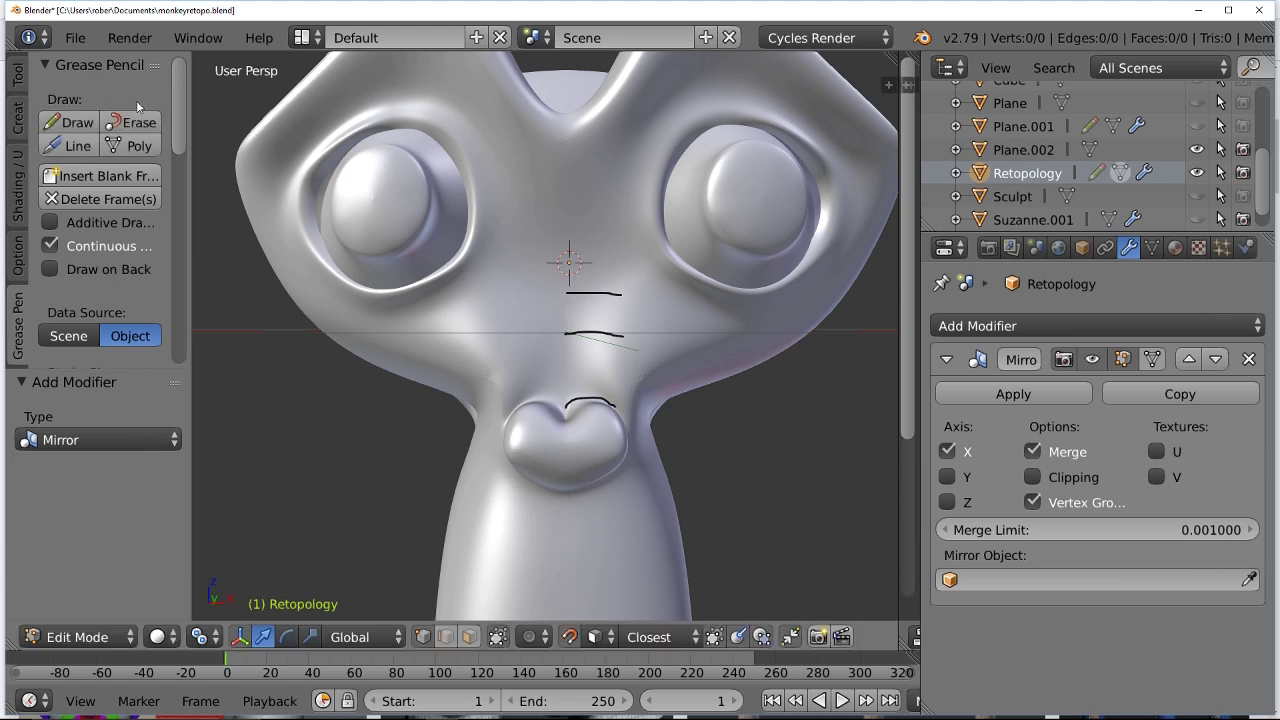
Run Bsurfaces Add Surface on the three nose strokes, creating a mirrored 10-face patch, and inspect it
{"action": "left_click", "coordinate": [17, 78]}
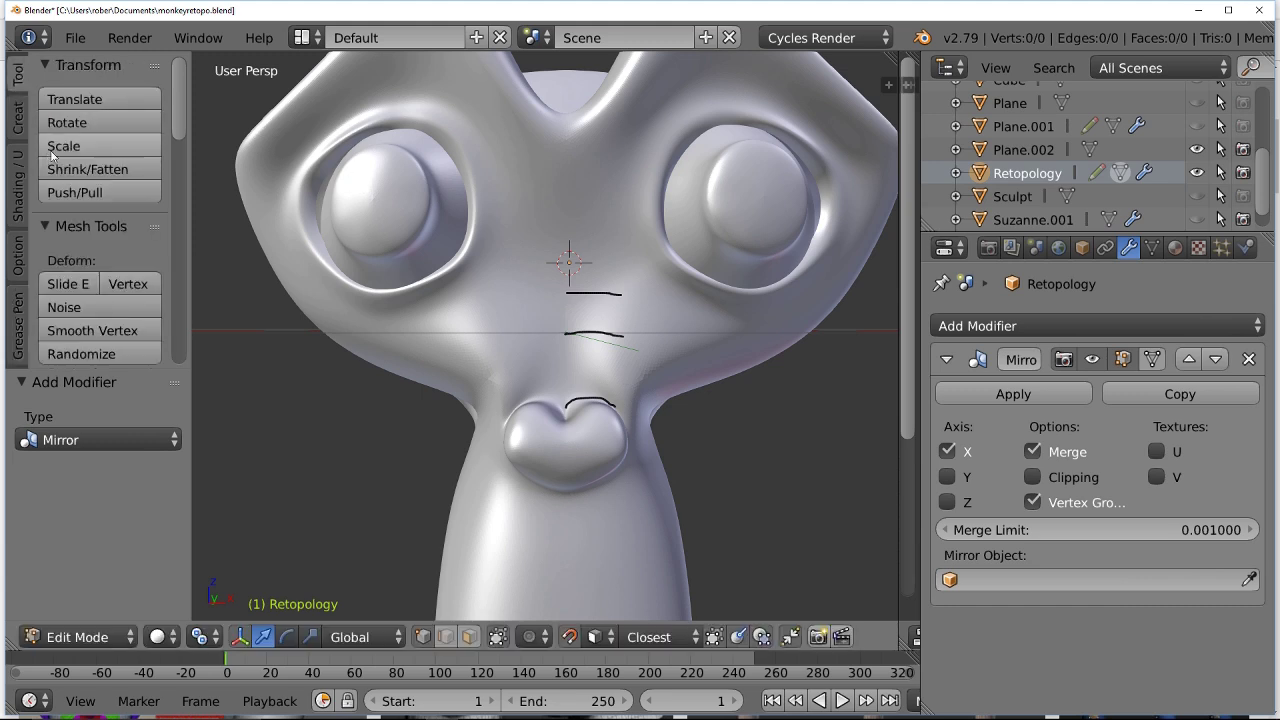
{"action": "left_click", "coordinate": [58, 66]}
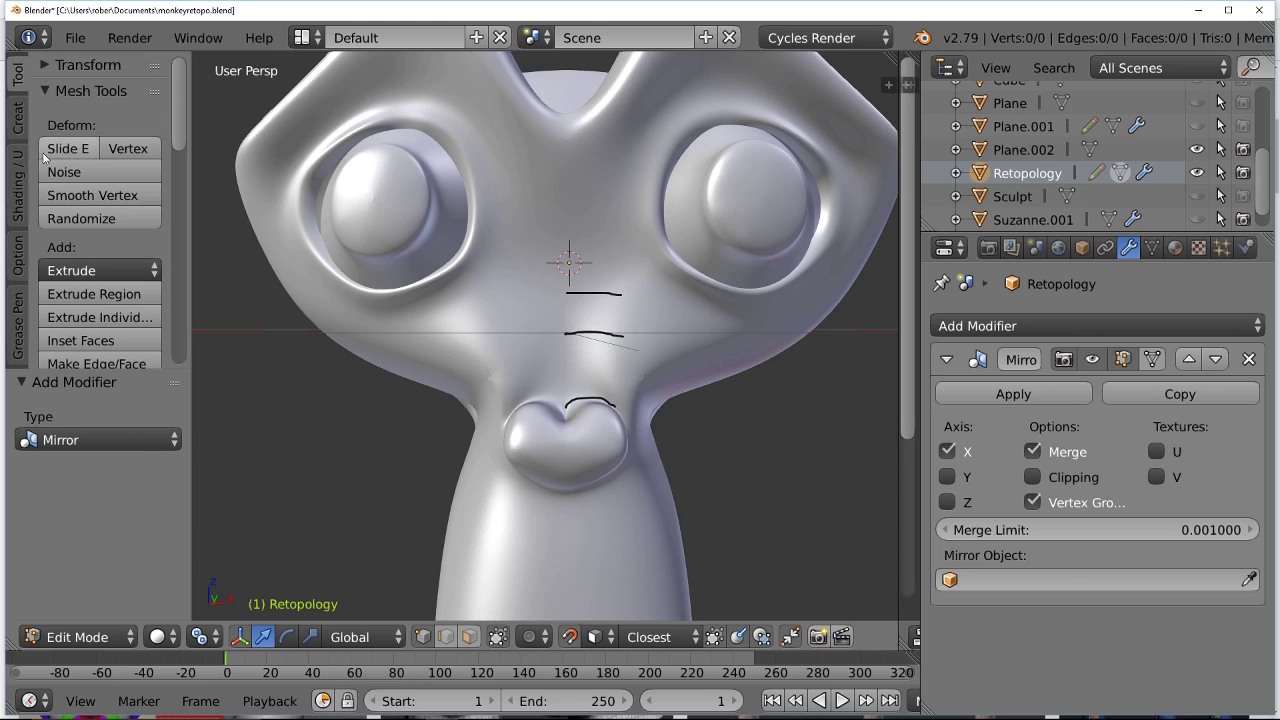
{"action": "left_click", "coordinate": [46, 92]}
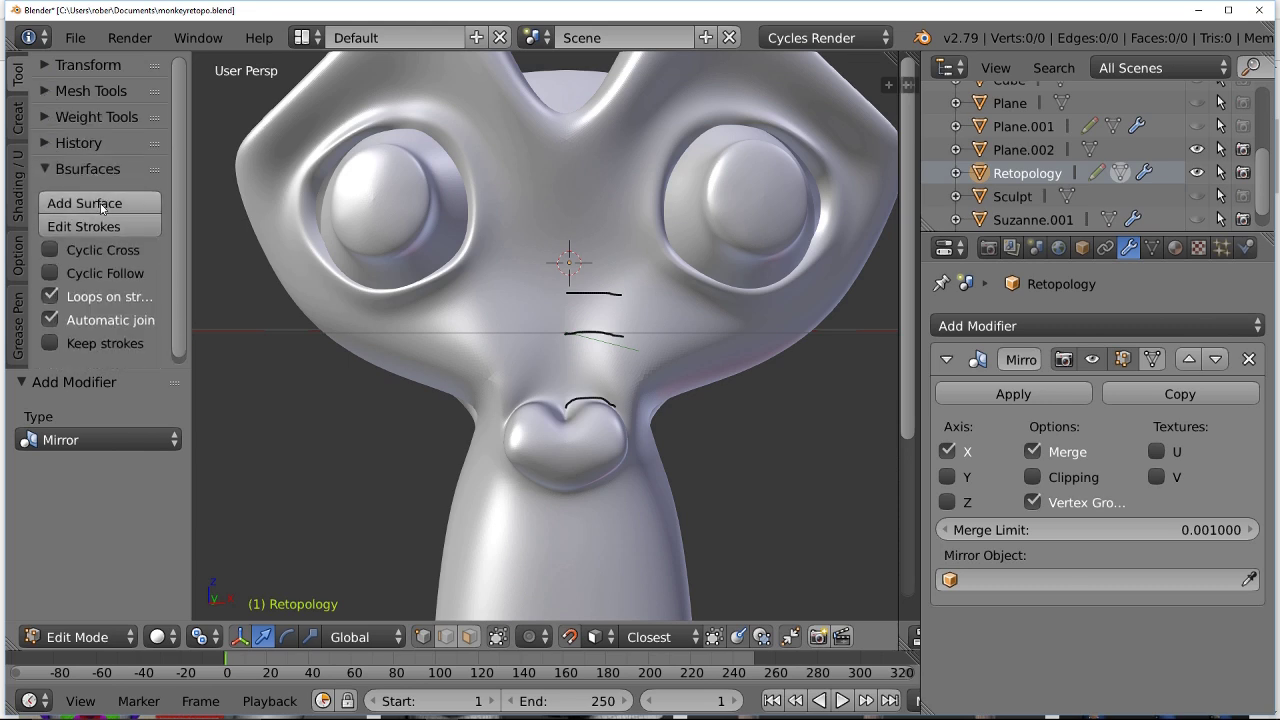
{"action": "left_click", "coordinate": [100, 203]}
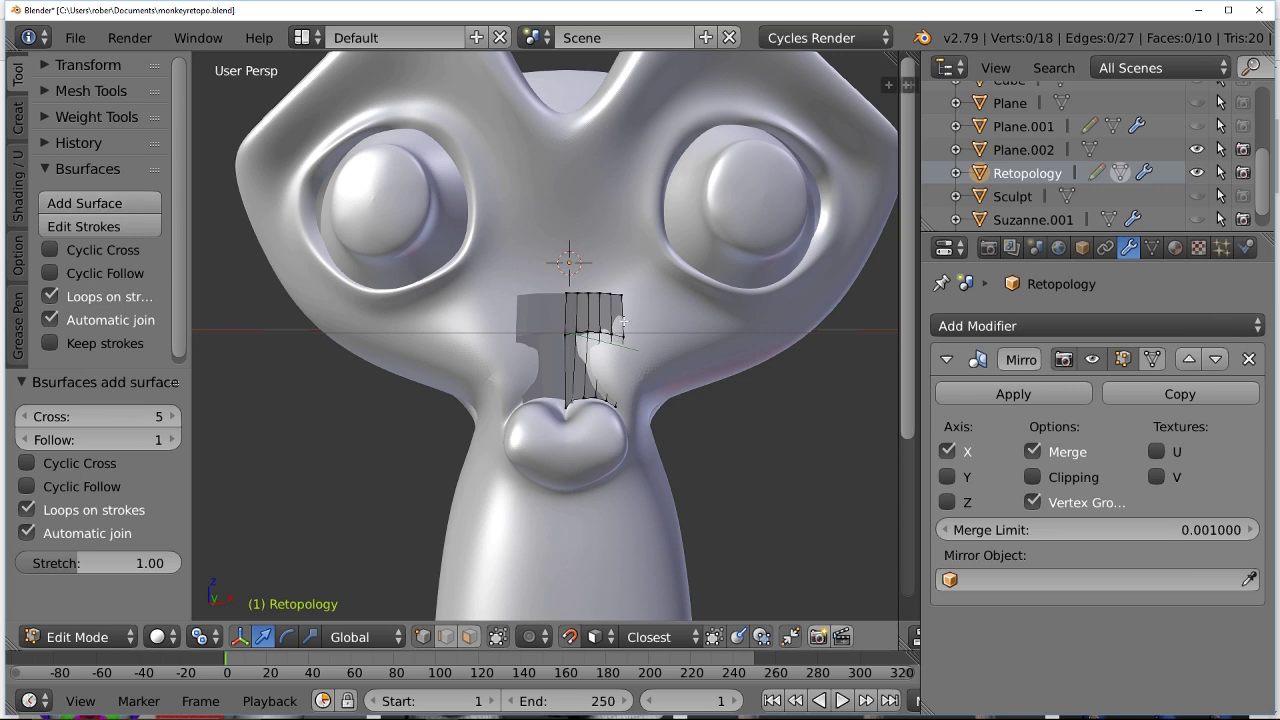
{"action": "scroll", "coordinate": [625, 345], "scroll_direction": "up", "scroll_amount": 3}
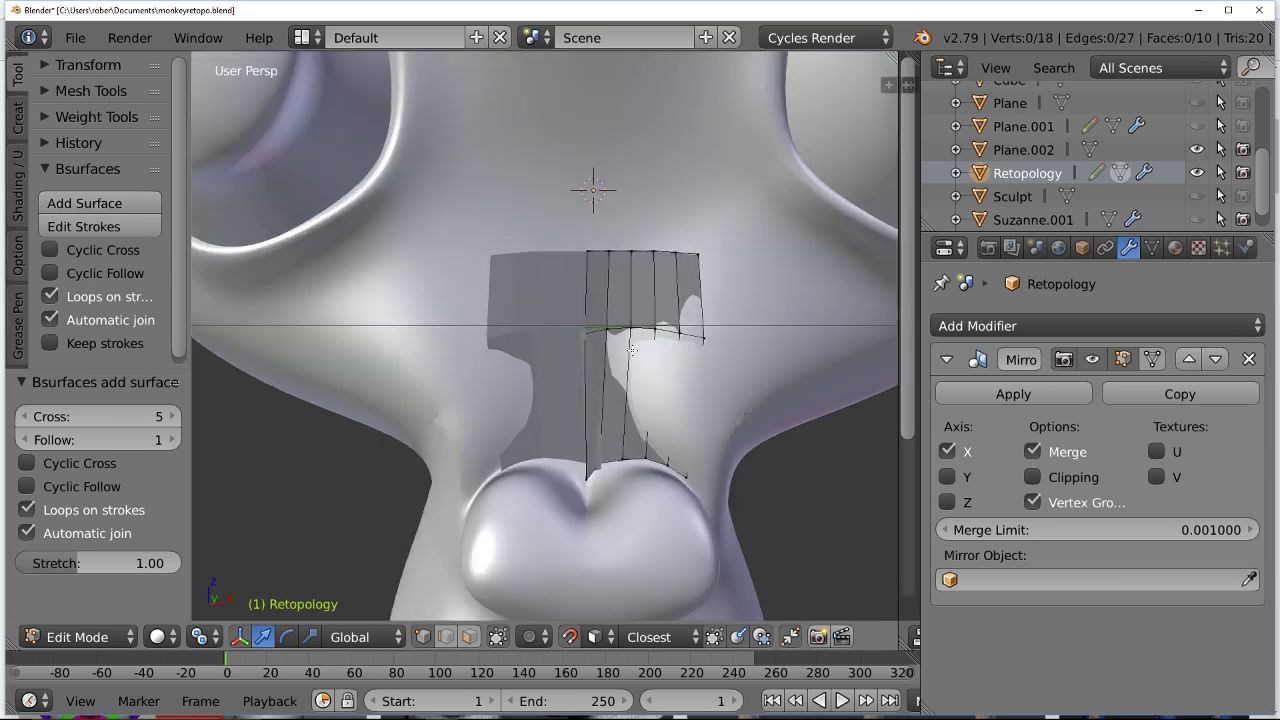
{"action": "middle_click_drag", "start_coordinate": [687, 407], "coordinate": [426, 299]}
{"action": "scroll", "coordinate": [308, 276], "scroll_direction": "down", "scroll_amount": 5}
{"action": "middle_click_drag", "start_coordinate": [571, 382], "coordinate": [588, 348]}
{"action": "scroll", "coordinate": [600, 402], "scroll_direction": "down", "scroll_amount": 3}
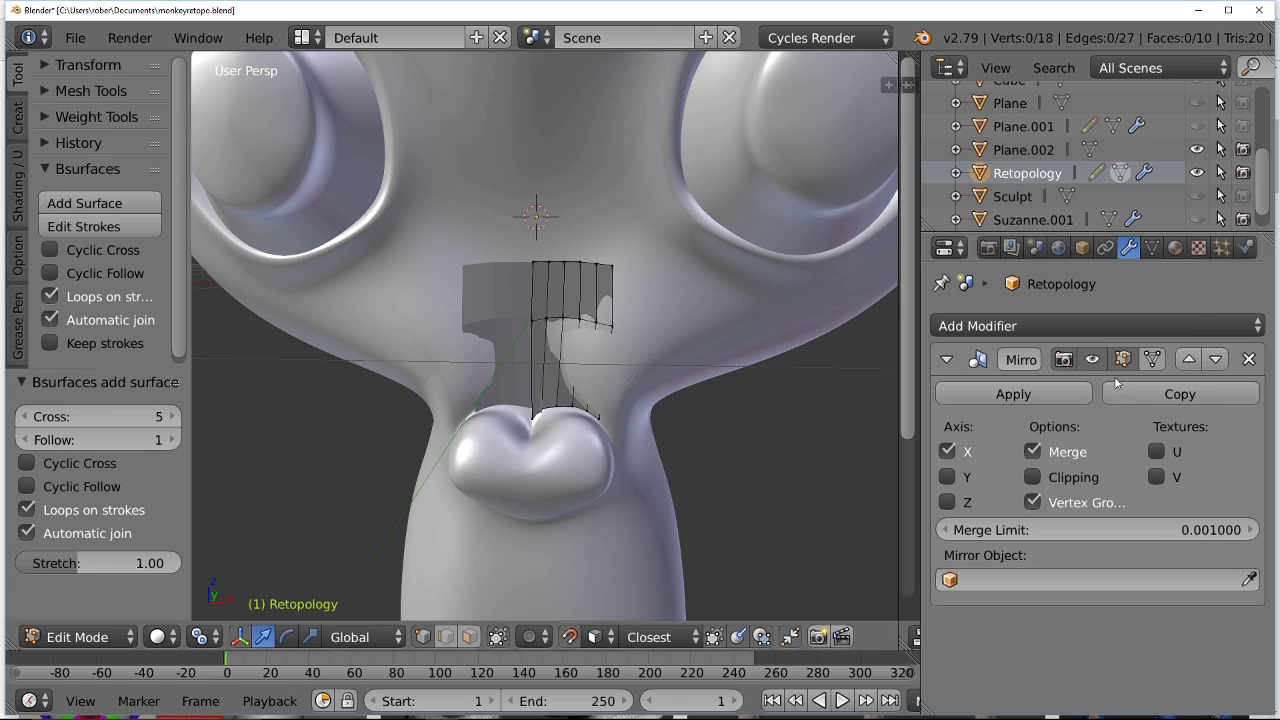
Enable X-Ray display on the Retopology object and lower the Bsurfaces Cross value from 5 to 3
{"action": "left_click", "coordinate": [1083, 248]}
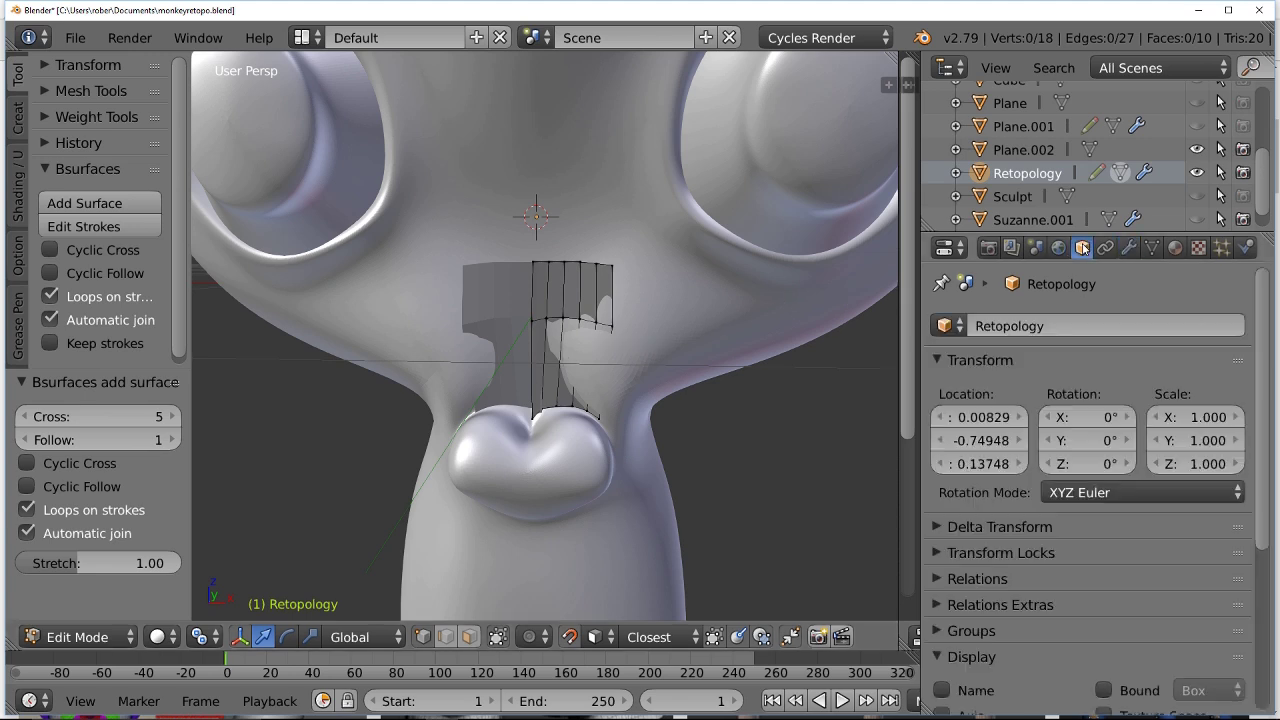
{"action": "scroll", "coordinate": [1116, 466], "scroll_direction": "down", "scroll_amount": 5}
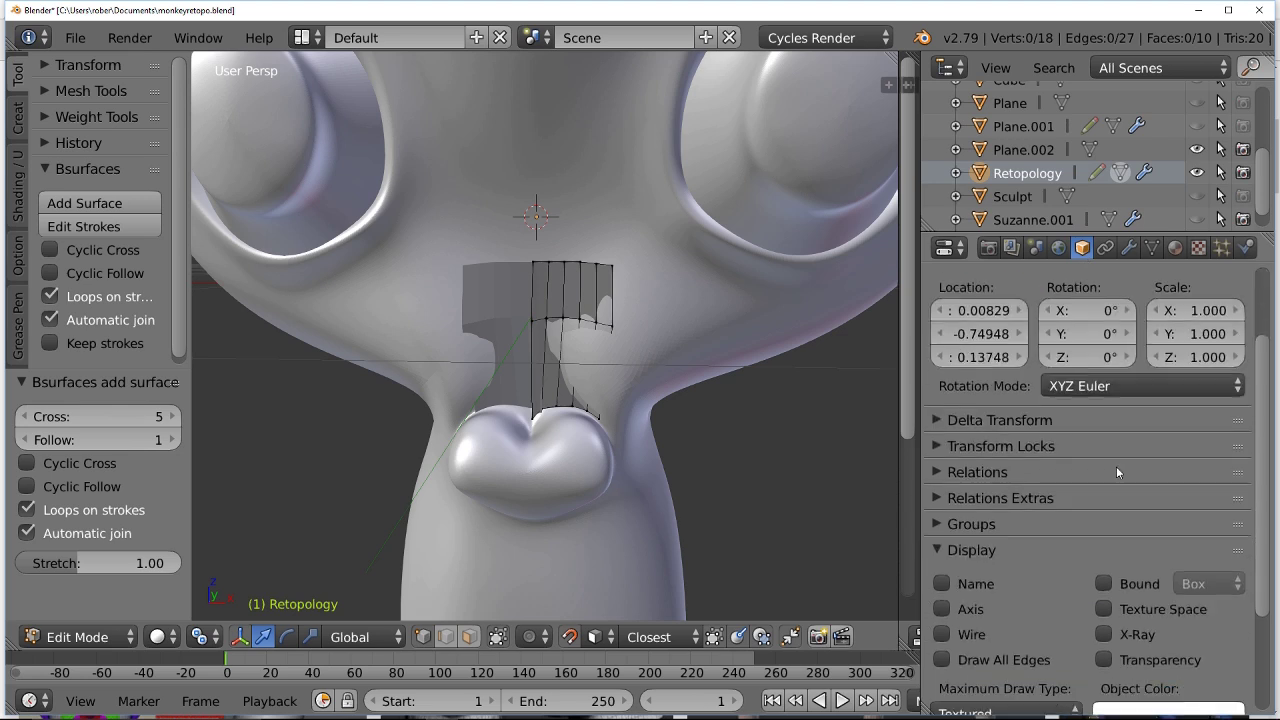
{"action": "left_click", "coordinate": [1104, 527]}
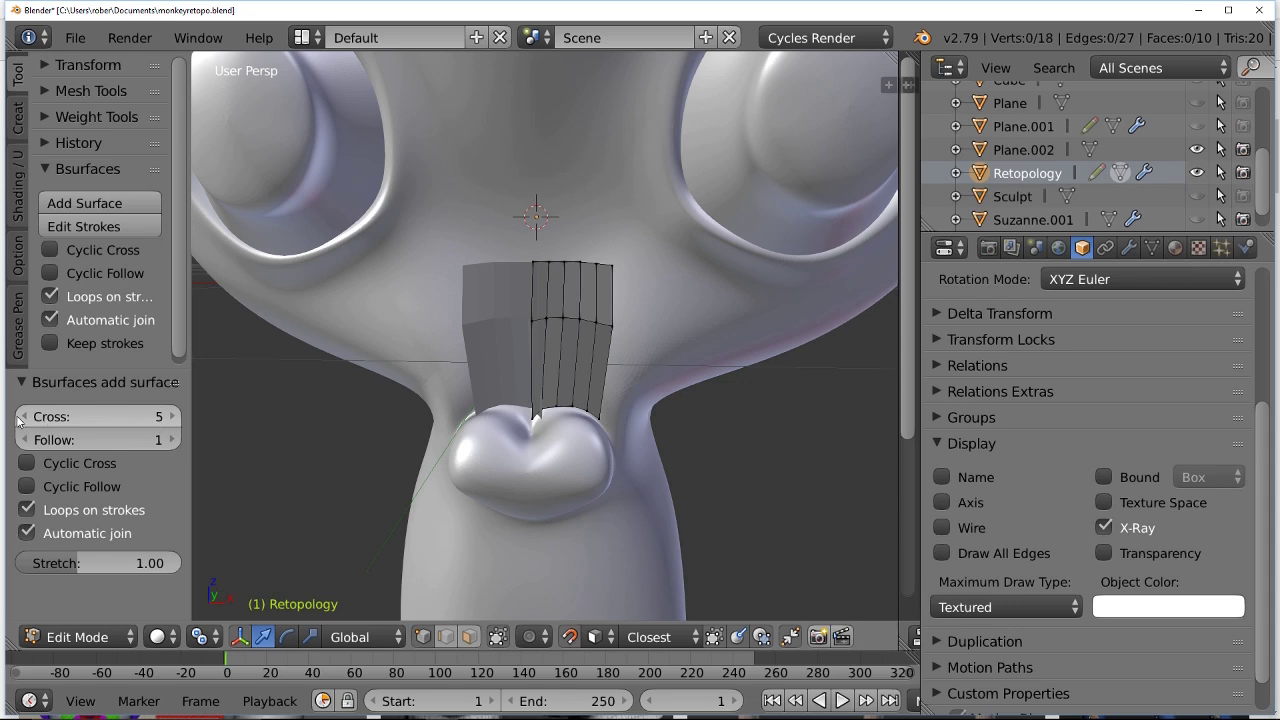
{"action": "left_click", "coordinate": [25, 417]}
{"action": "left_click", "coordinate": [25, 417]}
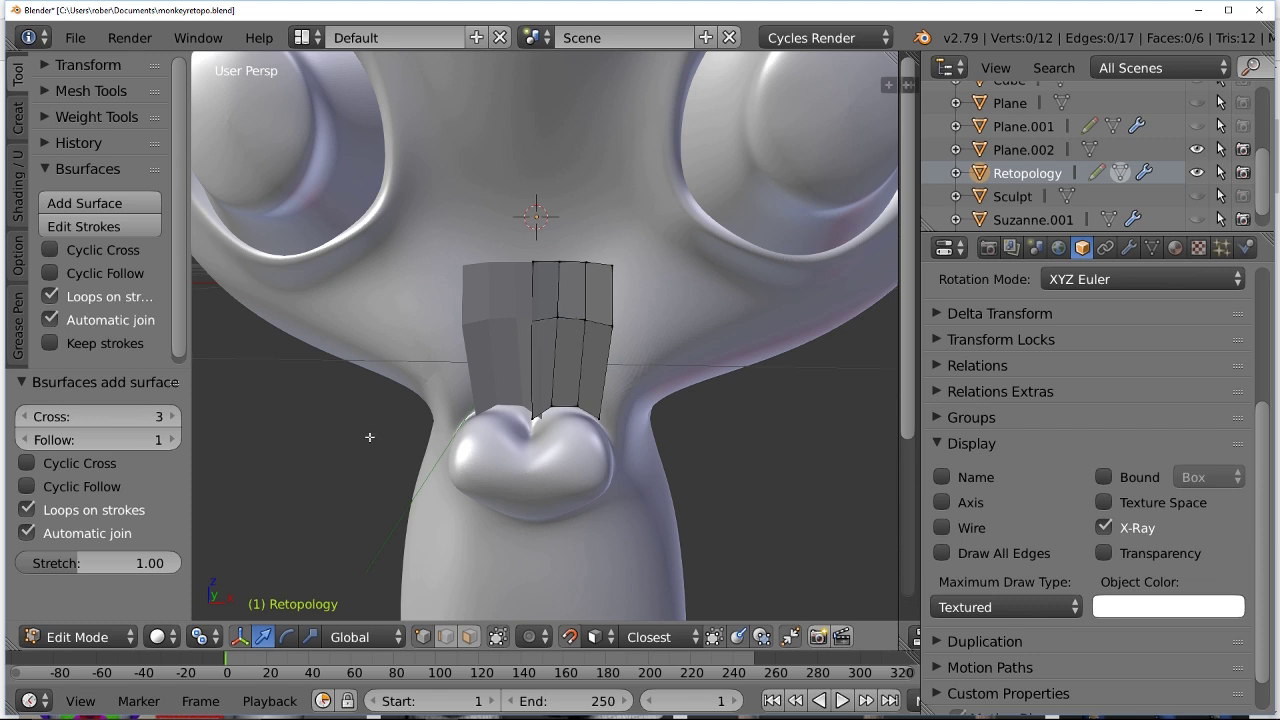
Uncheck Loops on strokes and raise Follow to 4, giving a 12-face mirrored quad grid
{"action": "left_click", "coordinate": [28, 510]}
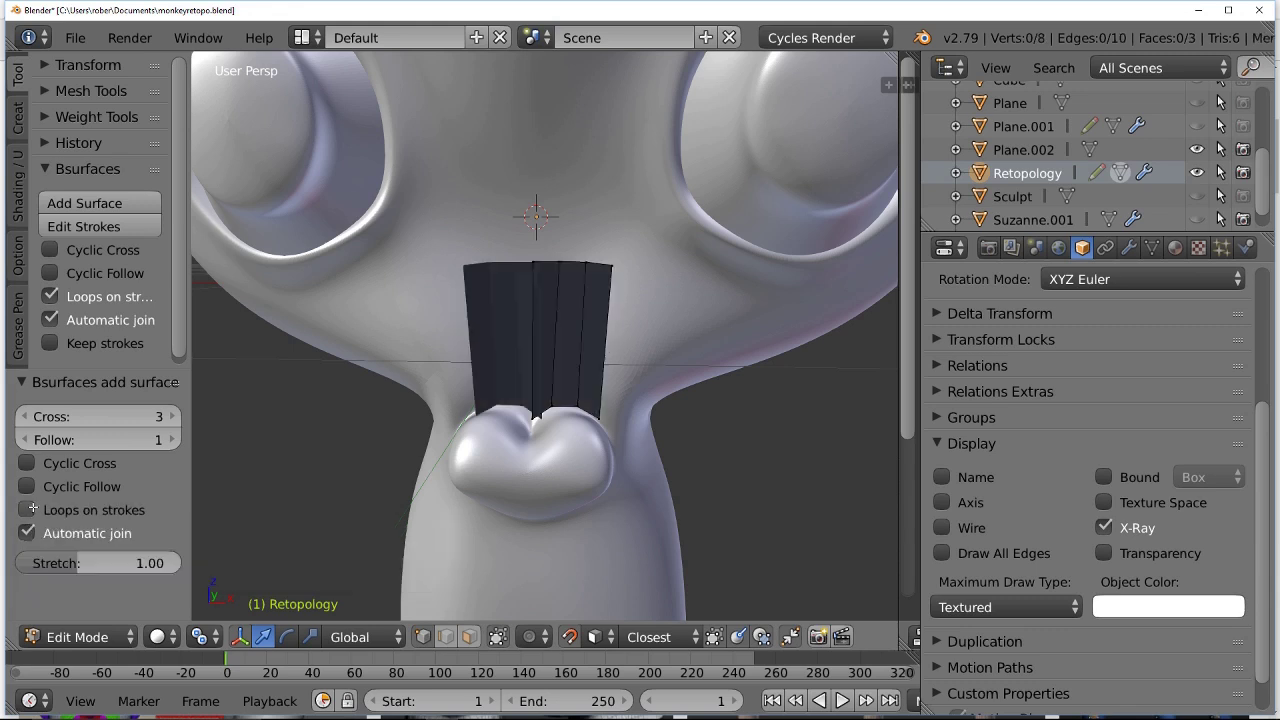
{"action": "left_click", "coordinate": [172, 440]}
{"action": "left_click", "coordinate": [172, 440]}
{"action": "left_click", "coordinate": [172, 440]}
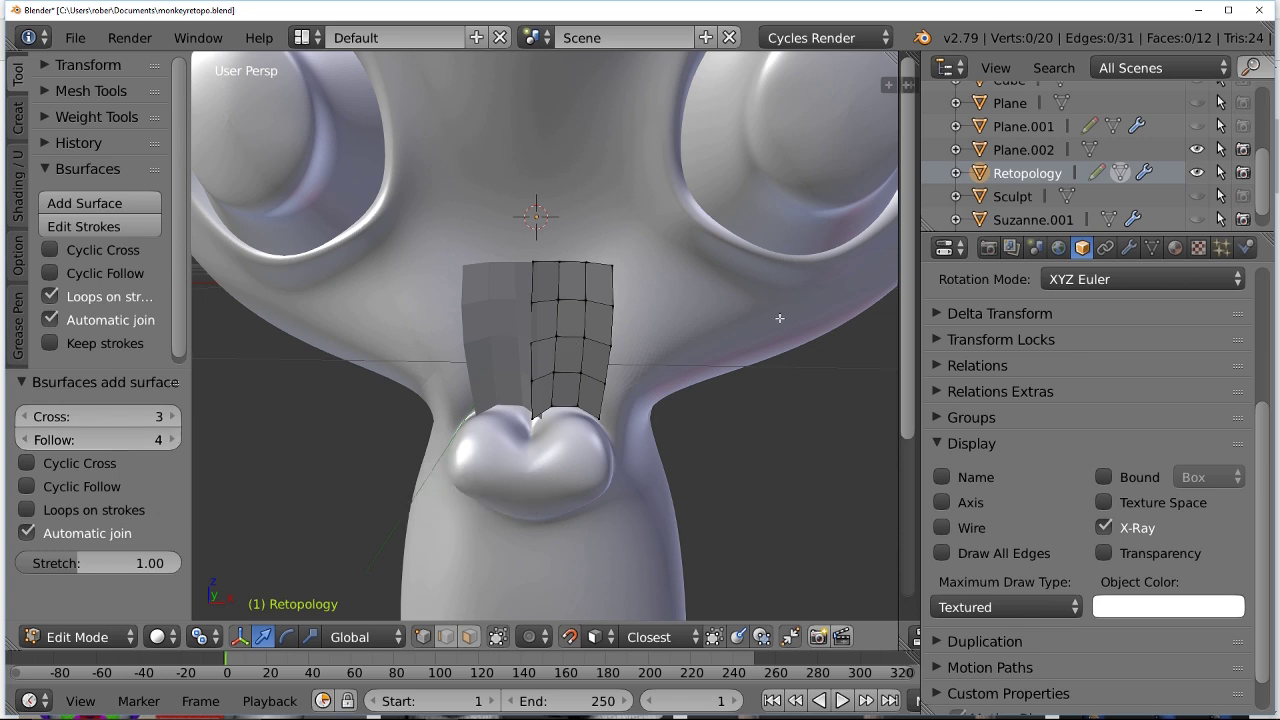
{"action": "scroll", "coordinate": [672, 332], "scroll_direction": "down", "scroll_amount": 3}
{"action": "scroll", "coordinate": [667, 352], "scroll_direction": "up", "scroll_amount": 2}
{"action": "mouse_move", "coordinate": [667, 361]}
{"action": "middle_mouse_down"}
{"action": "mouse_move", "coordinate": [584, 310]}
{"action": "mouse_move", "coordinate": [665, 337]}
{"action": "mouse_move", "coordinate": [593, 345]}
{"action": "mouse_move", "coordinate": [667, 352]}
{"action": "mouse_move", "coordinate": [657, 362]}
{"action": "middle_mouse_up"}
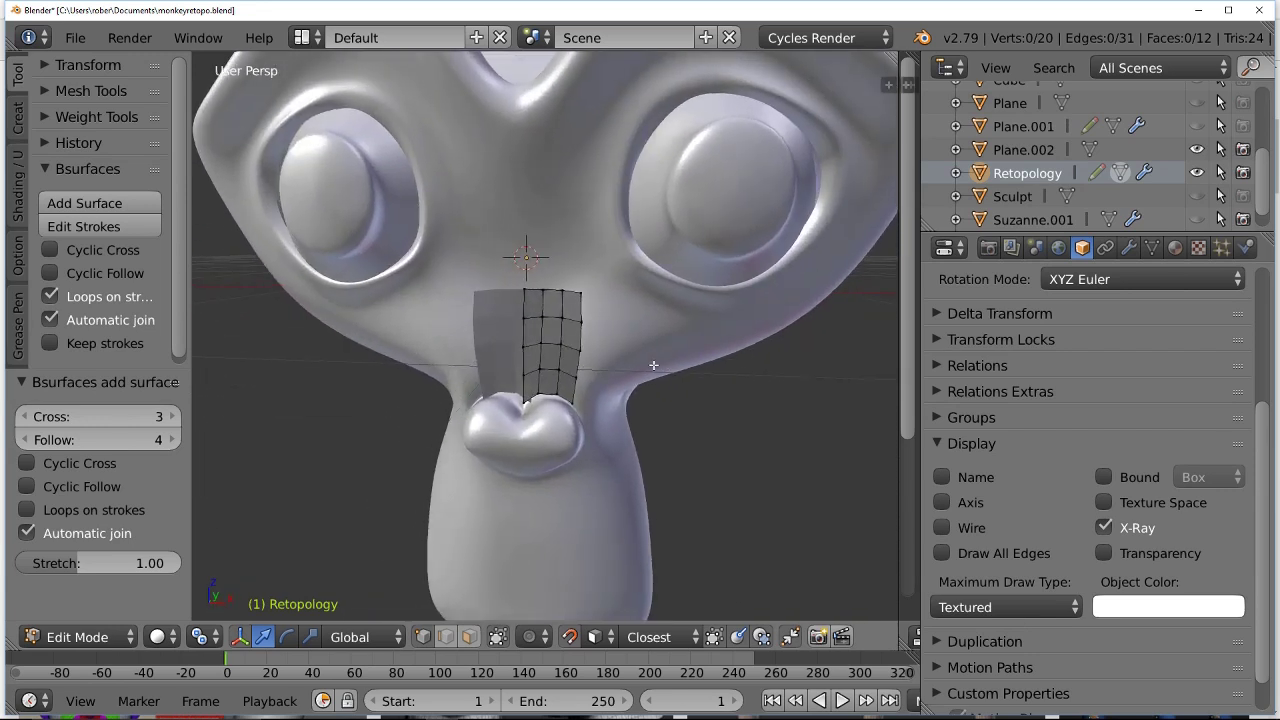